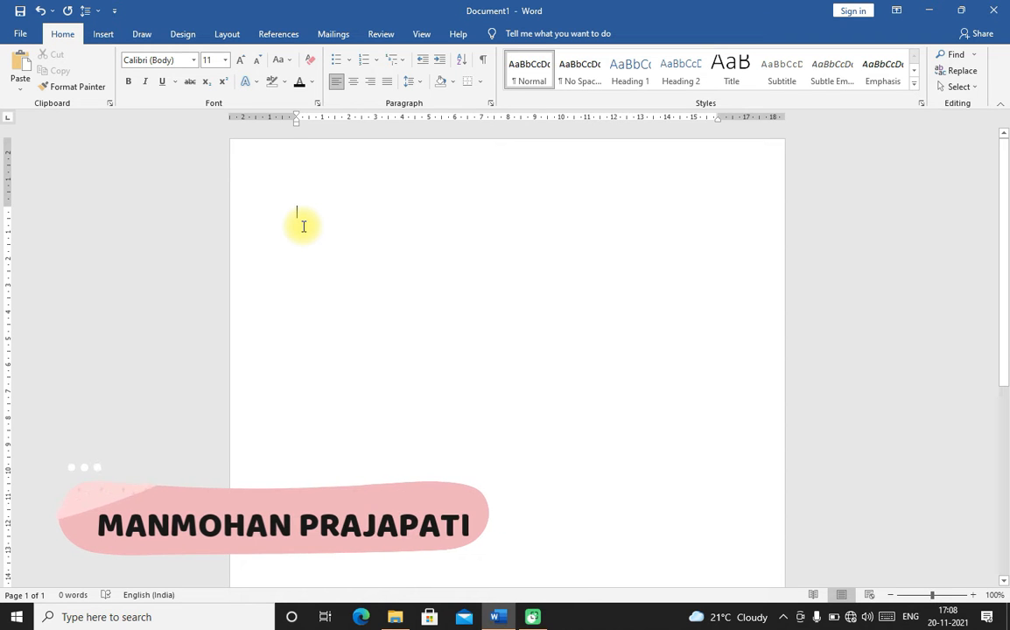
Enter the text "Aaj ka gayan" on the first line of the blank document.
text(Aaj)
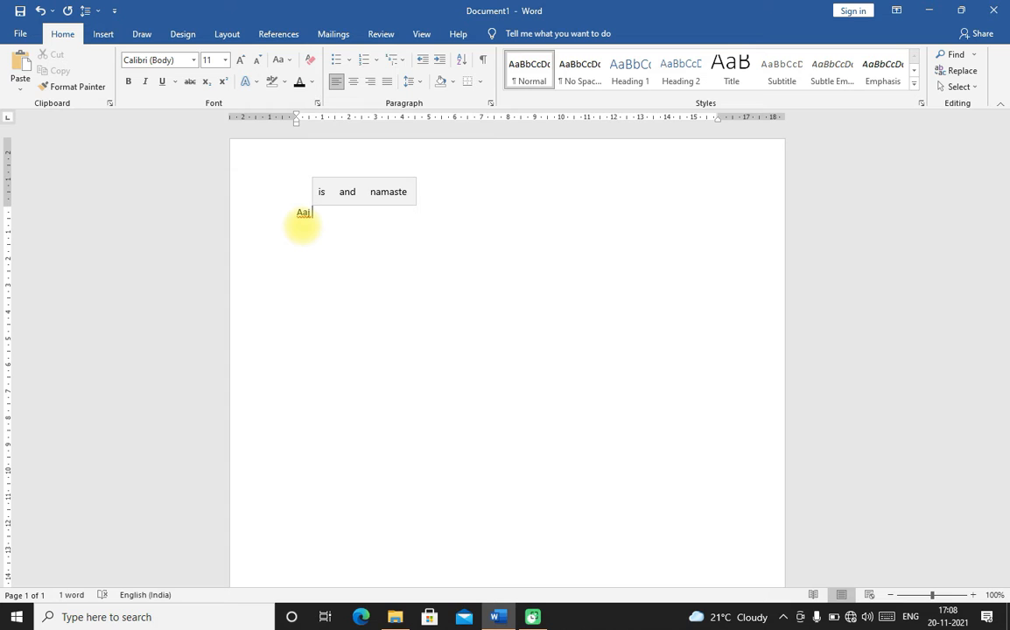
text( ka gayan)
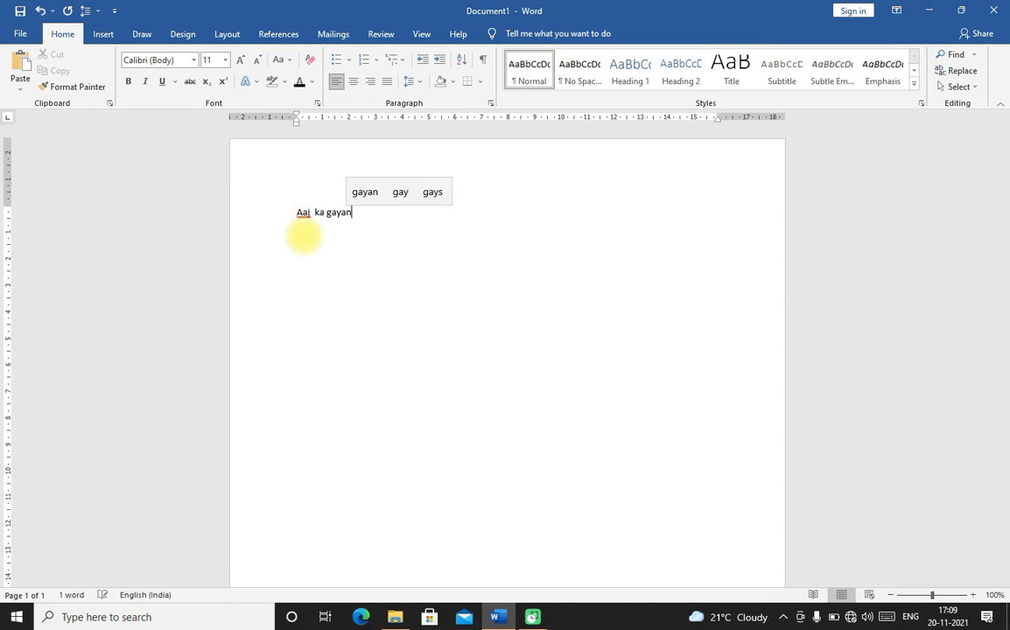
key(BackSpace)
key(BackSpace)
key(BackSpace)
text(yan)
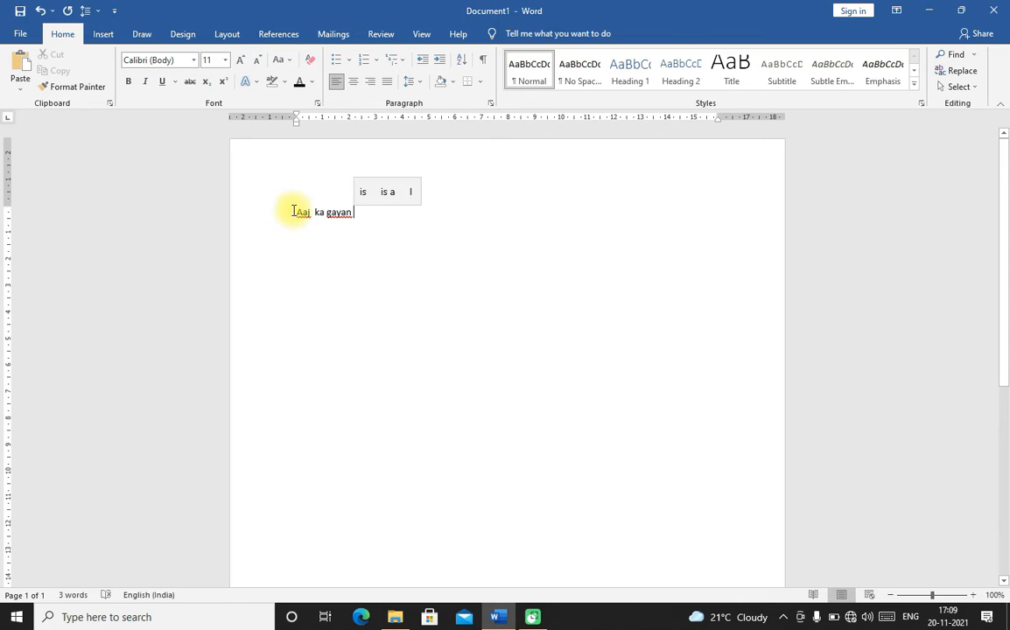
drag(296, 212, 365, 222)
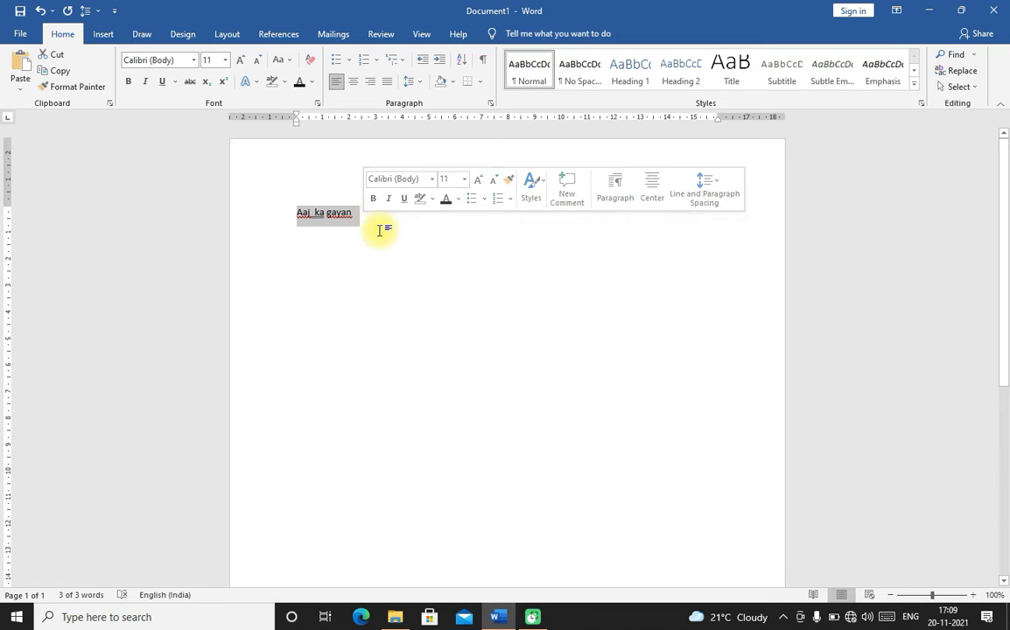
click(368, 222)
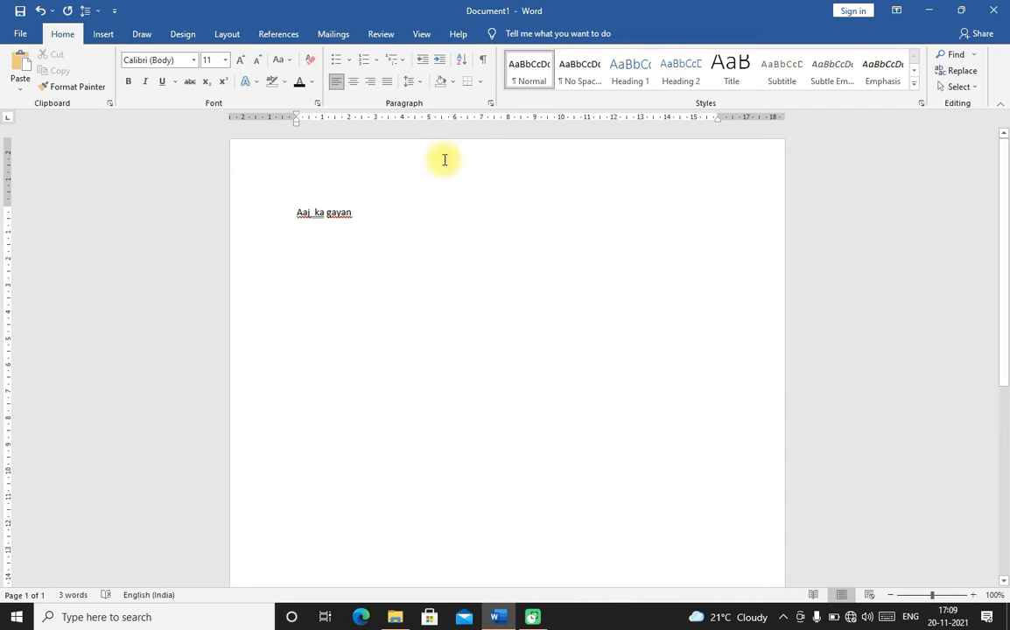
Add a centred line reading "Resume" a few lines below the first line.
key(Return)
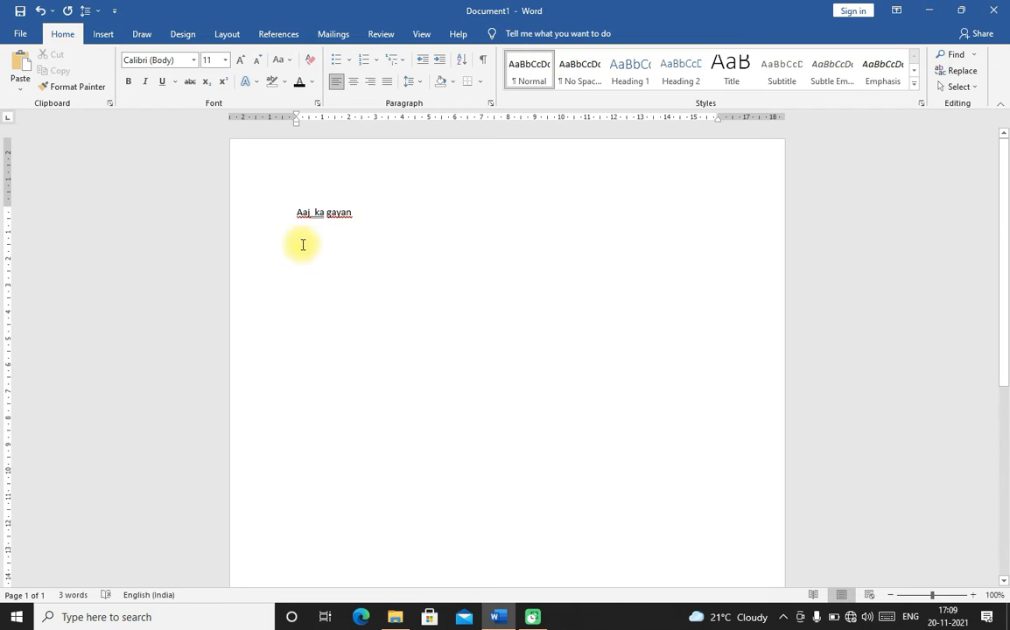
key(Return)
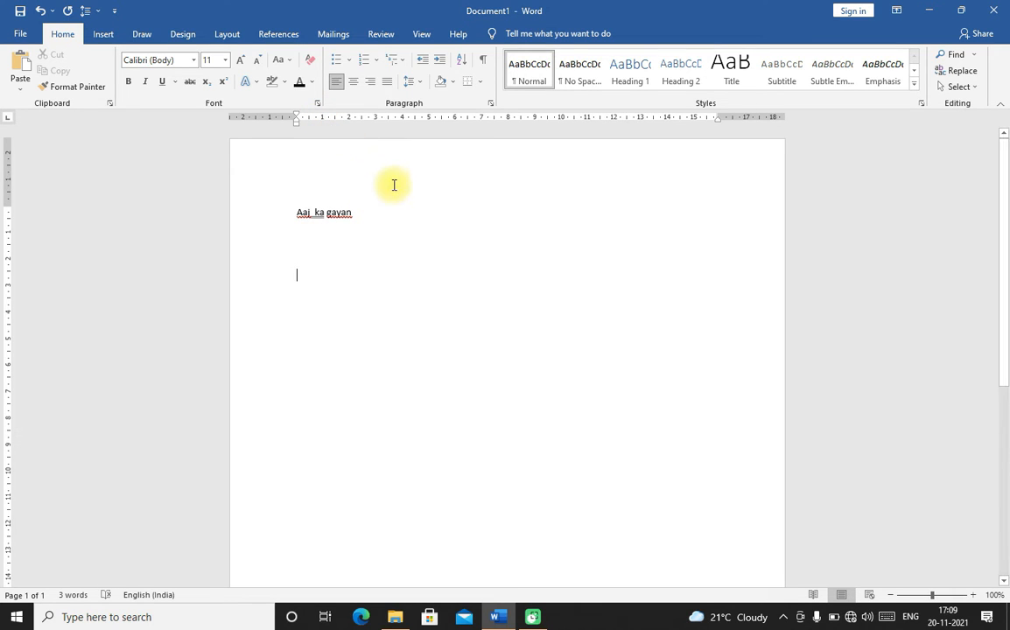
click(353, 81)
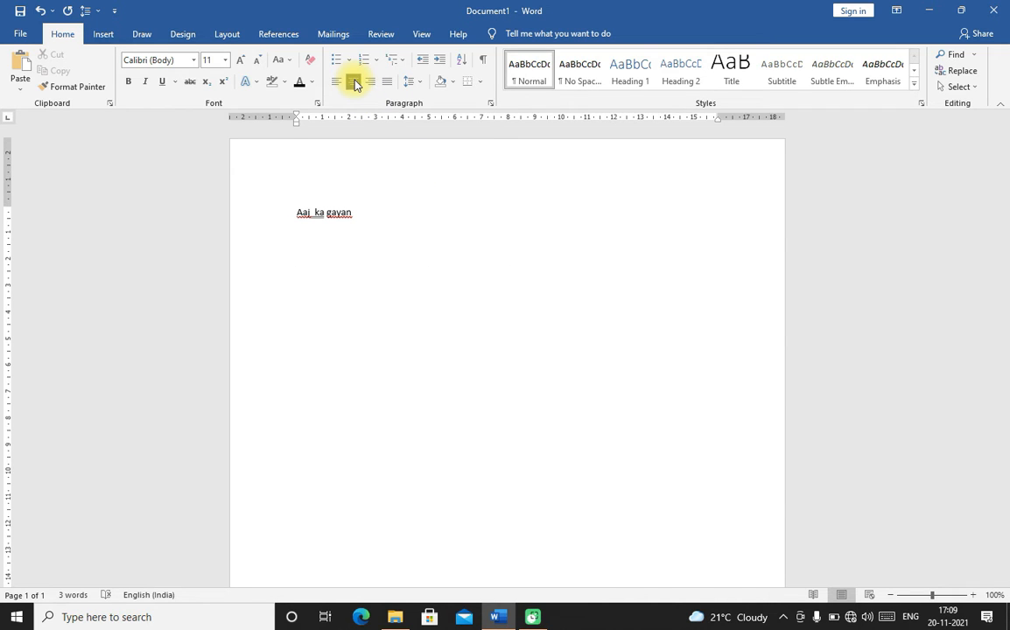
text(Resu)
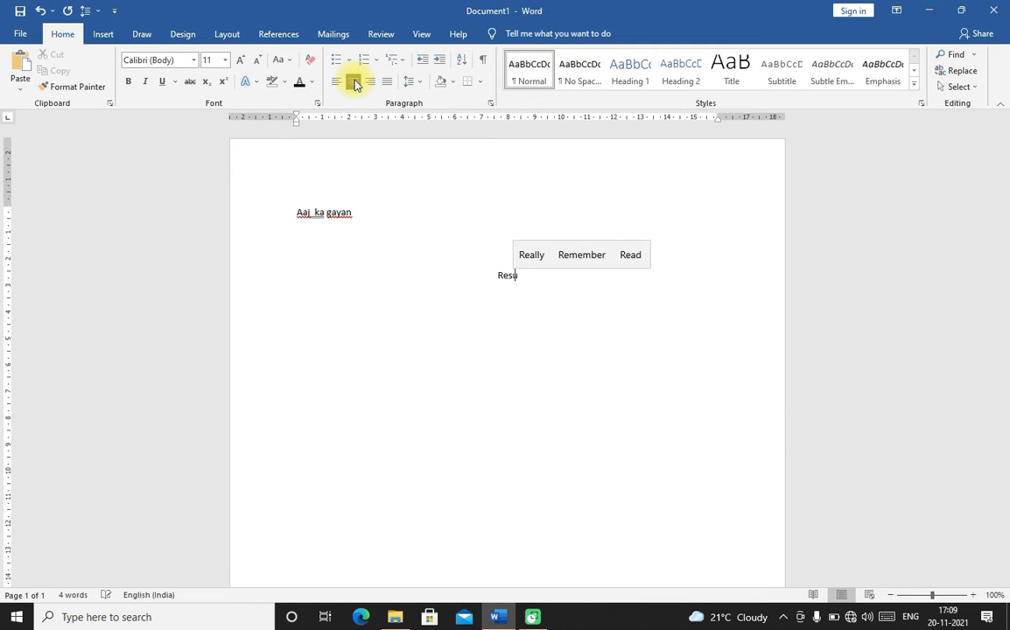
text(me)
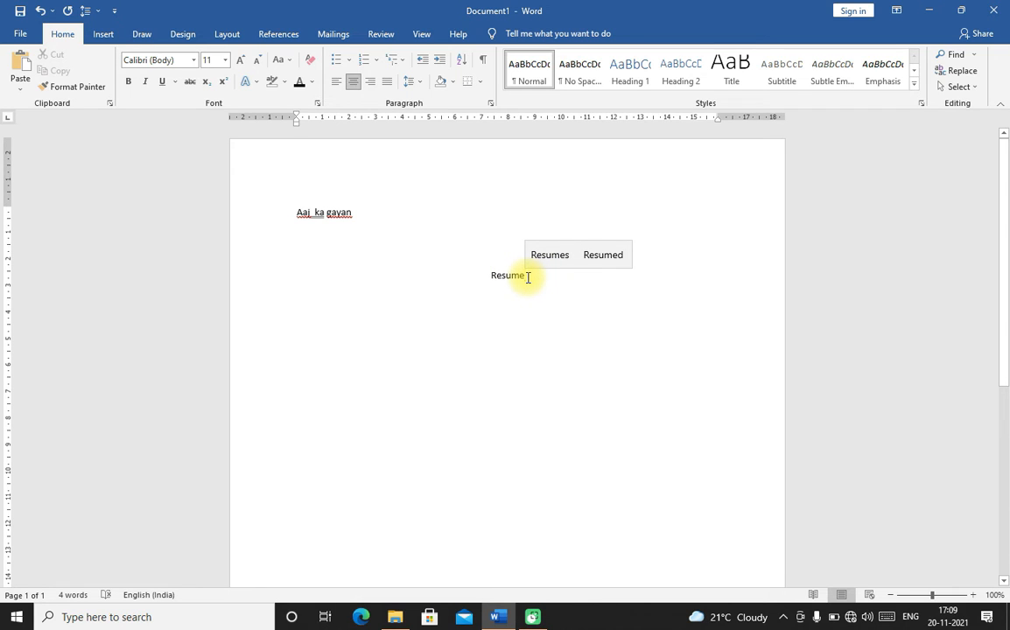
Add a right-aligned line reading "Aaj ka gyan" several blank lines below "Resume".
key(Return)
key(Return)
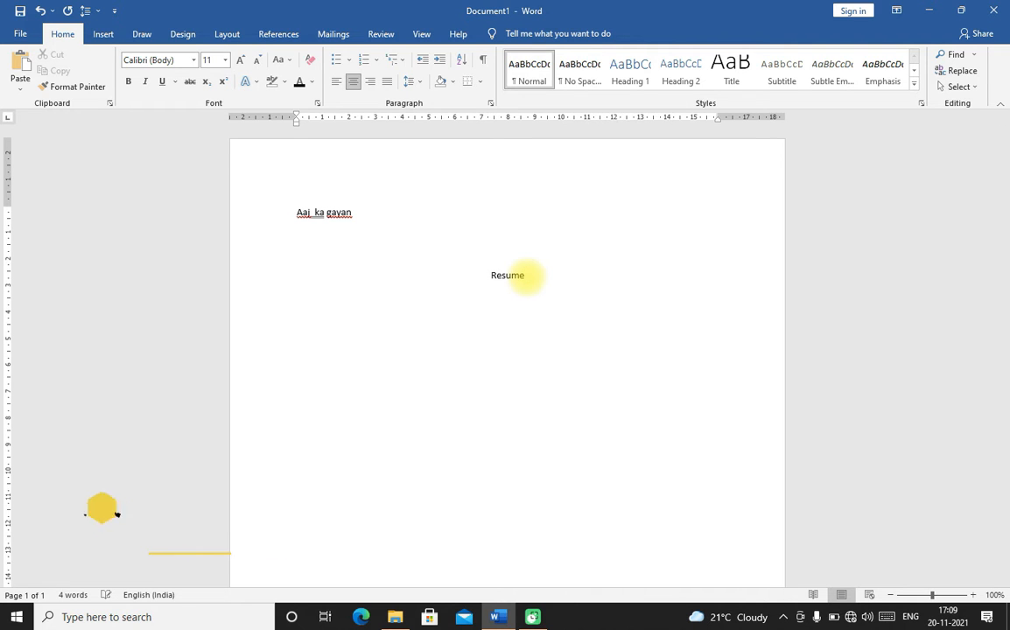
key(Return)
key(Return)
key(Return)
key(Return)
key(Return)
key(Return)
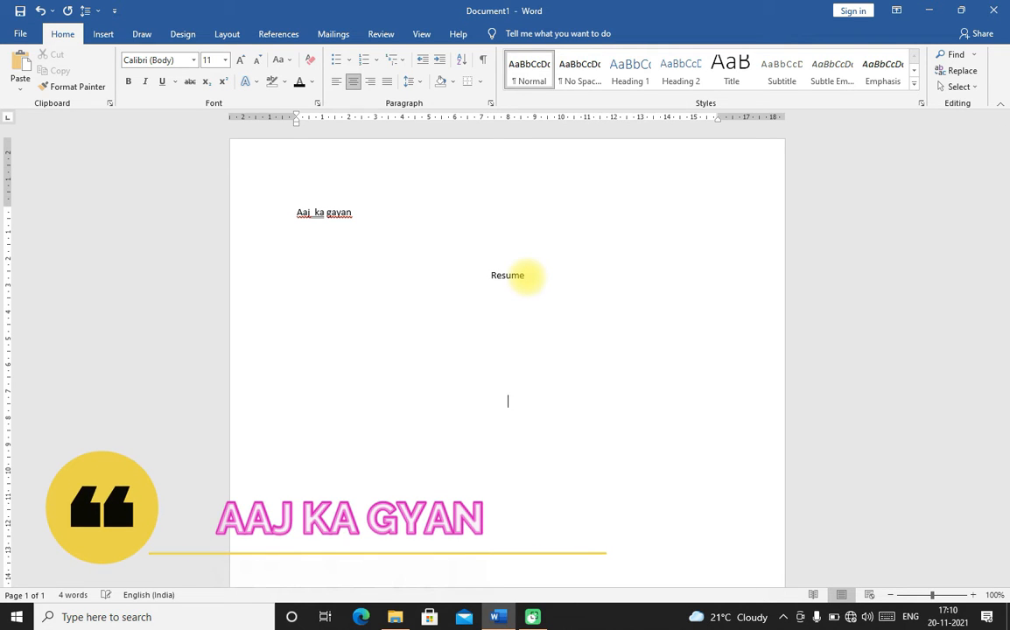
key(Return)
key(Return)
key(Return)
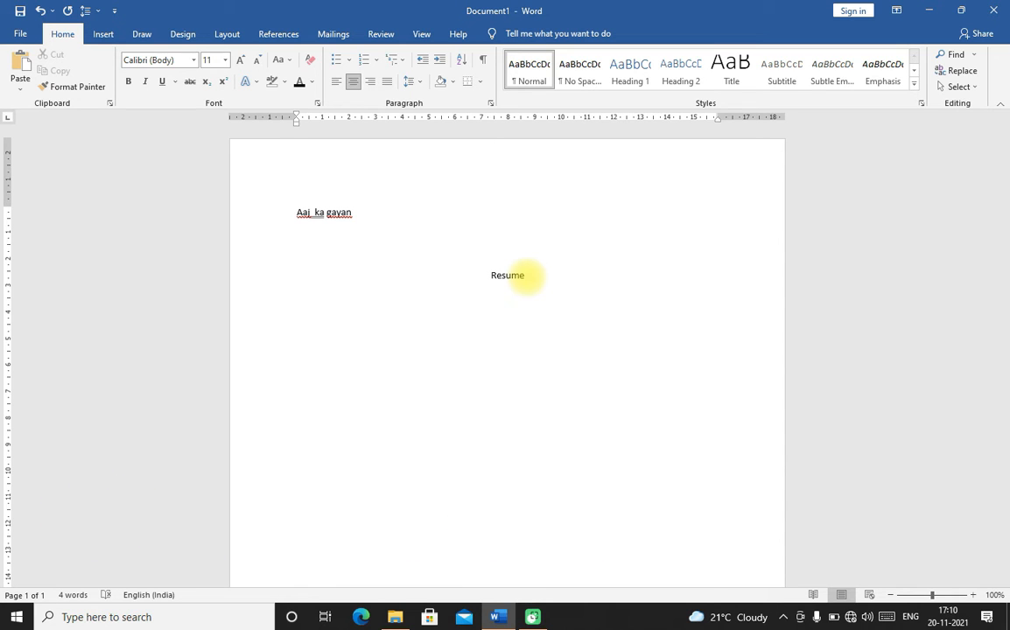
click(373, 85)
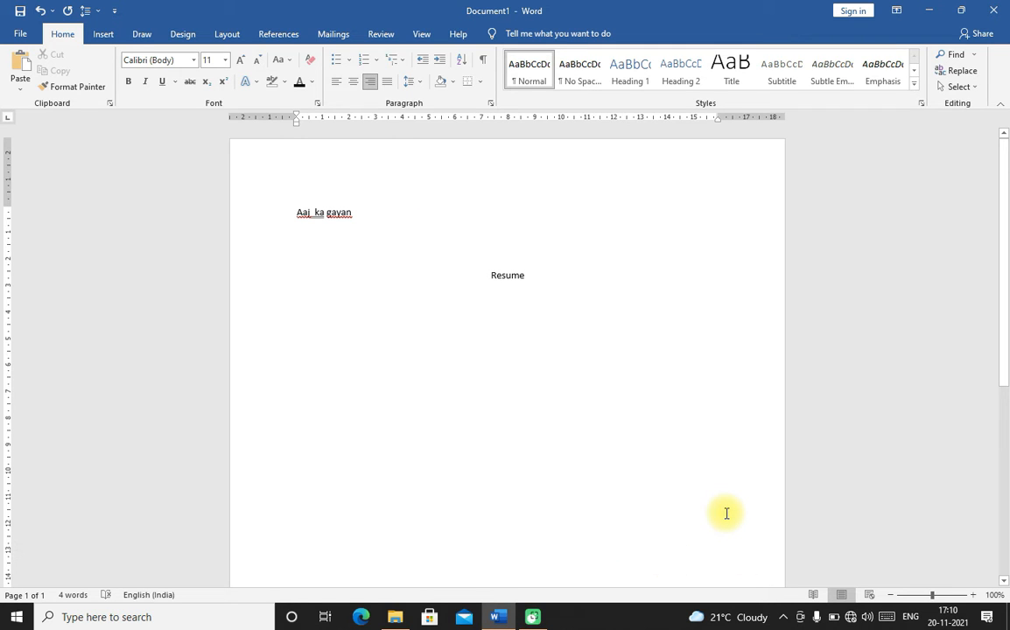
text(Aaj ka gyan)
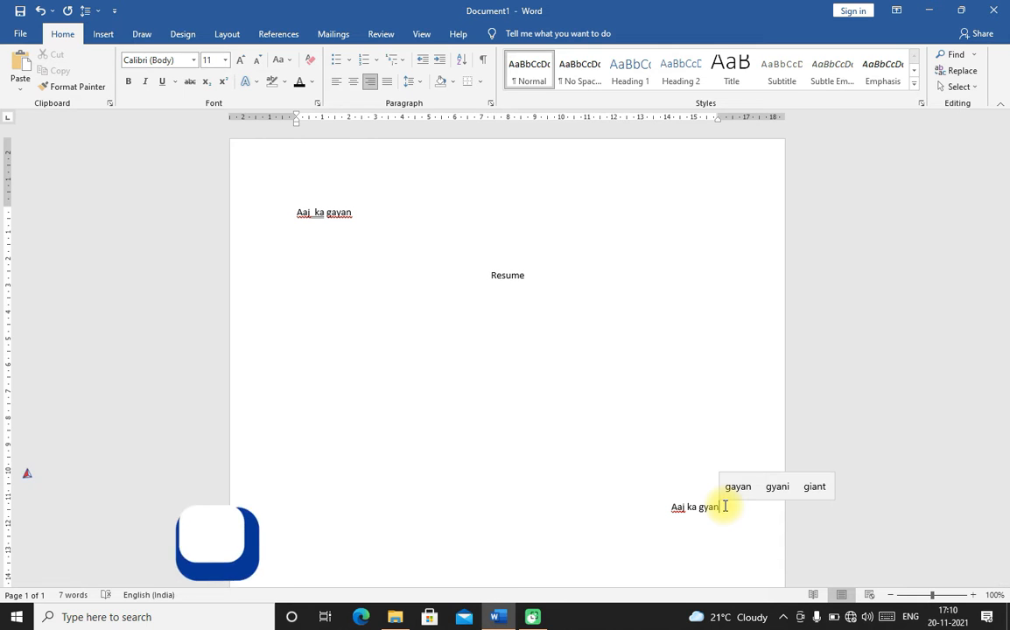
Delete the right-aligned "Aaj ka gyan" text below "Resume".
key(BackSpace)
key(BackSpace)
key(BackSpace)
key(BackSpace)
key(BackSpace)
key(BackSpace)
key(BackSpace)
key(BackSpace)
key(BackSpace)
key(BackSpace)
key(BackSpace)
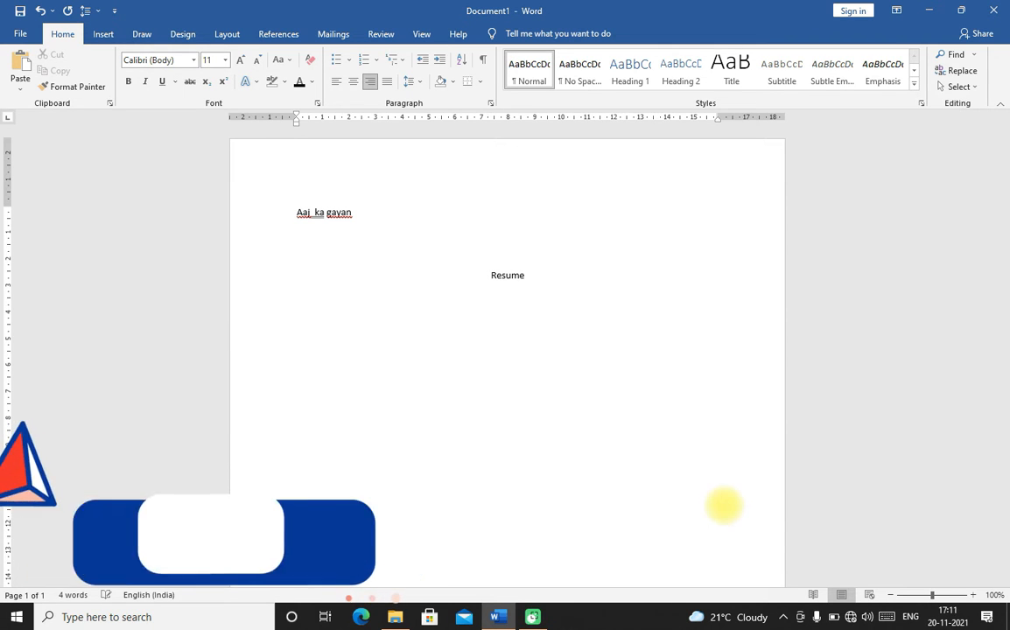
Centre the first line "Aaj ka gayan" and switch it to right alignment.
click(296, 210)
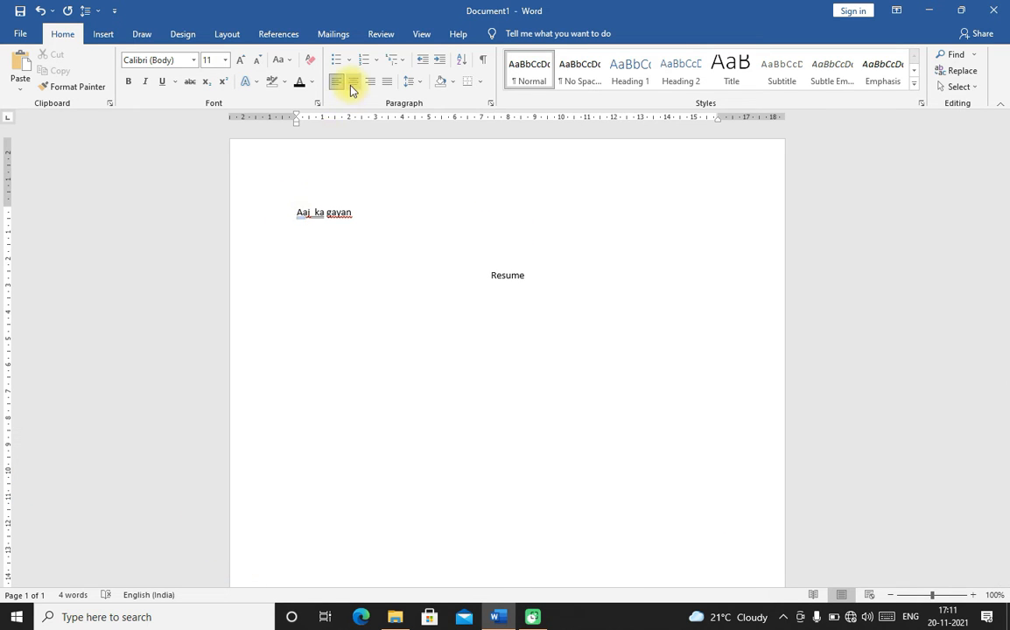
drag(298, 212, 406, 215)
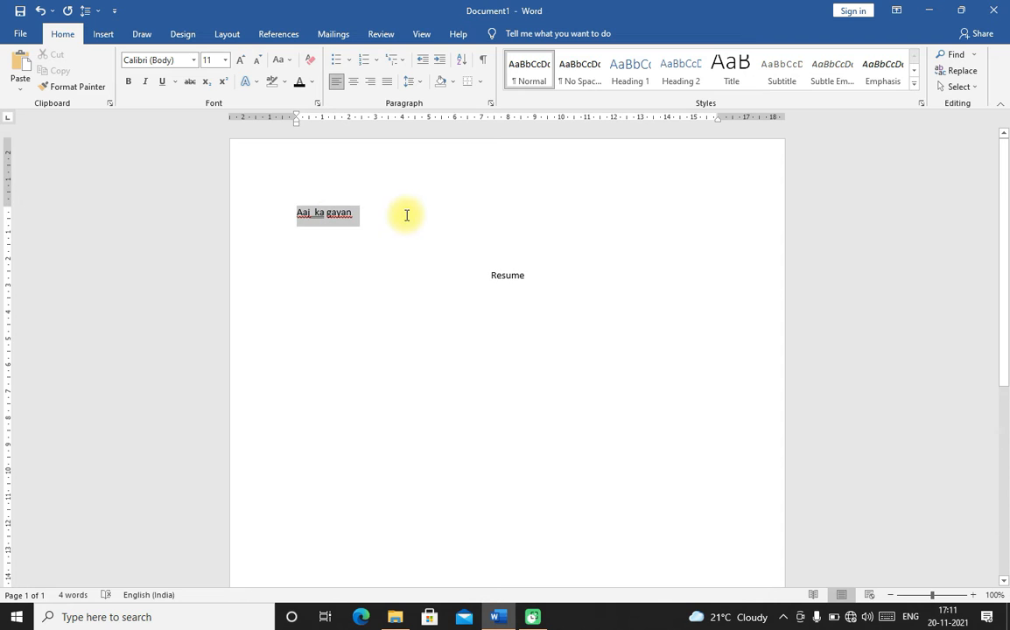
click(354, 84)
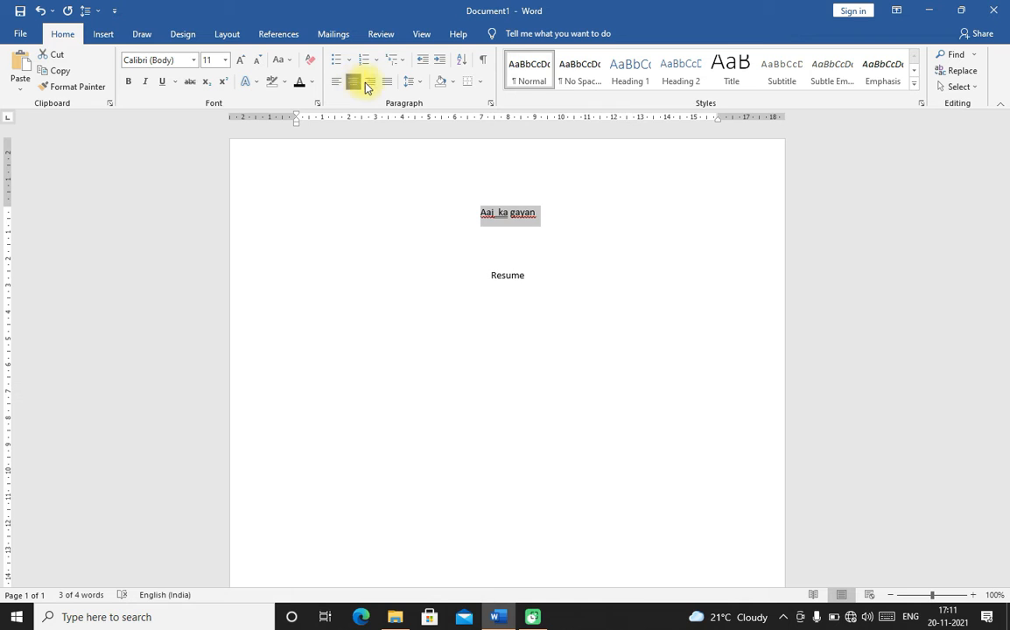
click(370, 84)
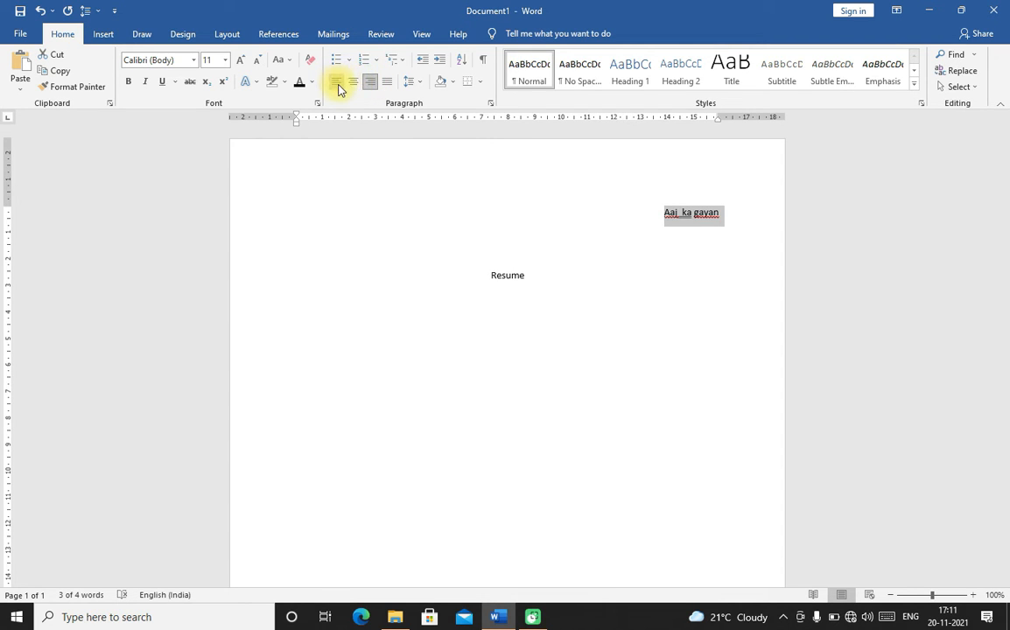
Delete the entire contents of the document.
click(336, 255)
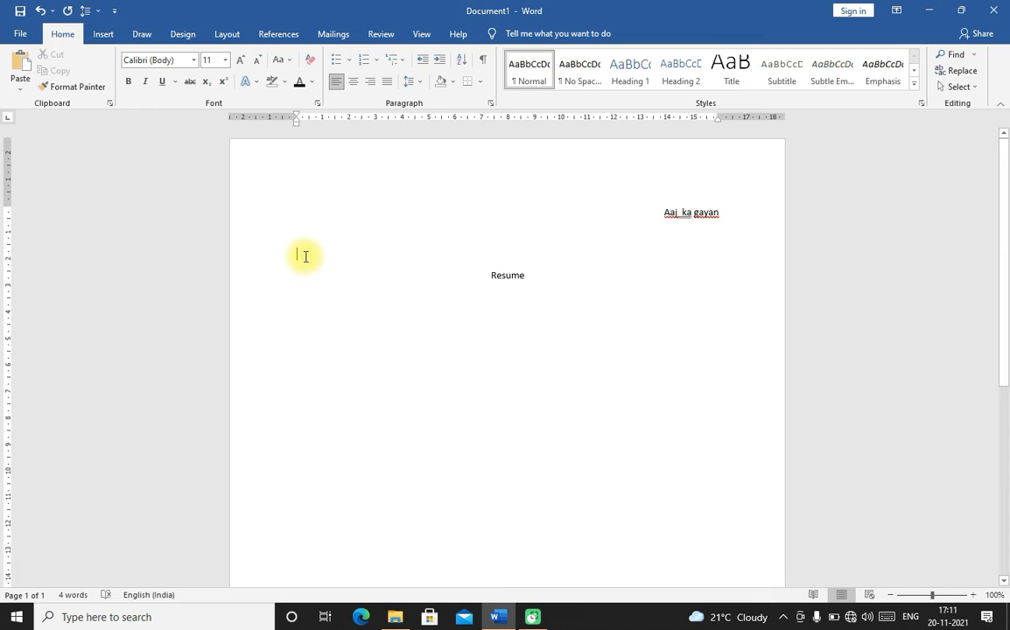
key(ctrl+a)
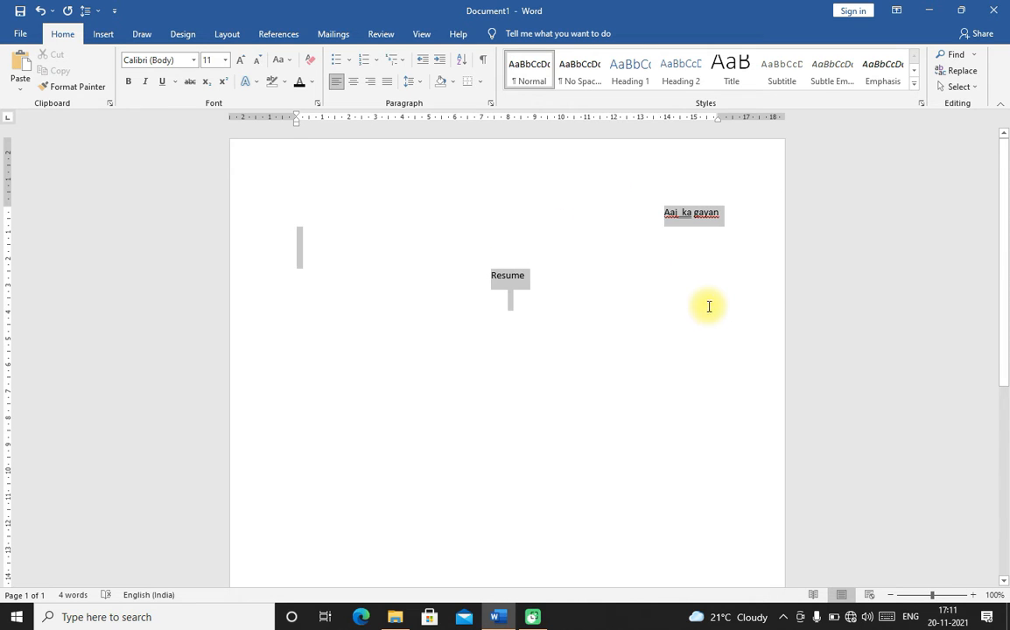
key(Delete)
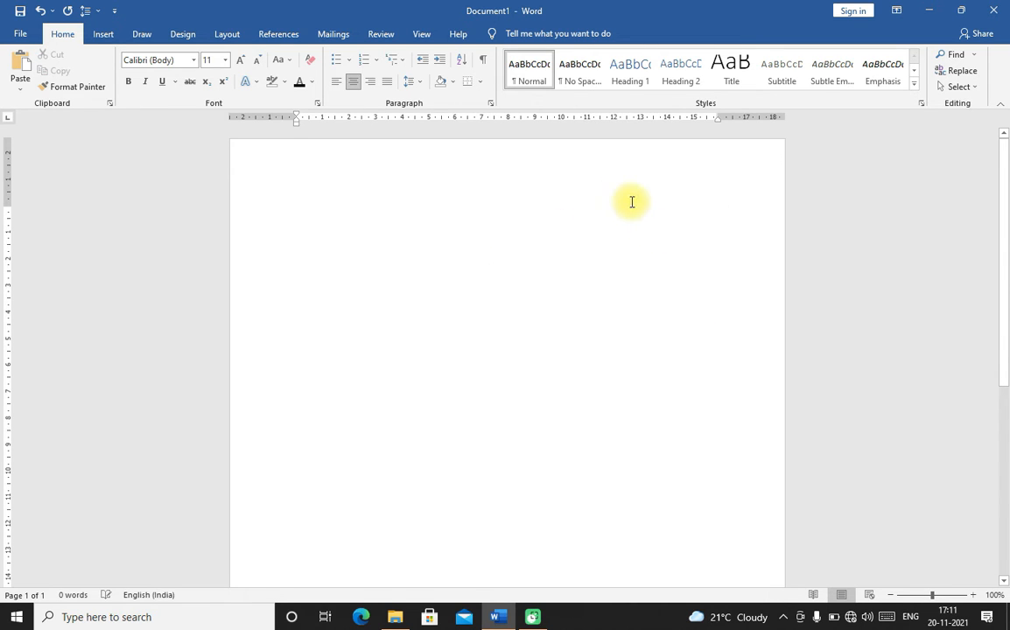
Set the empty paragraph to left alignment and generate sample paragraphs with =rand().
click(338, 82)
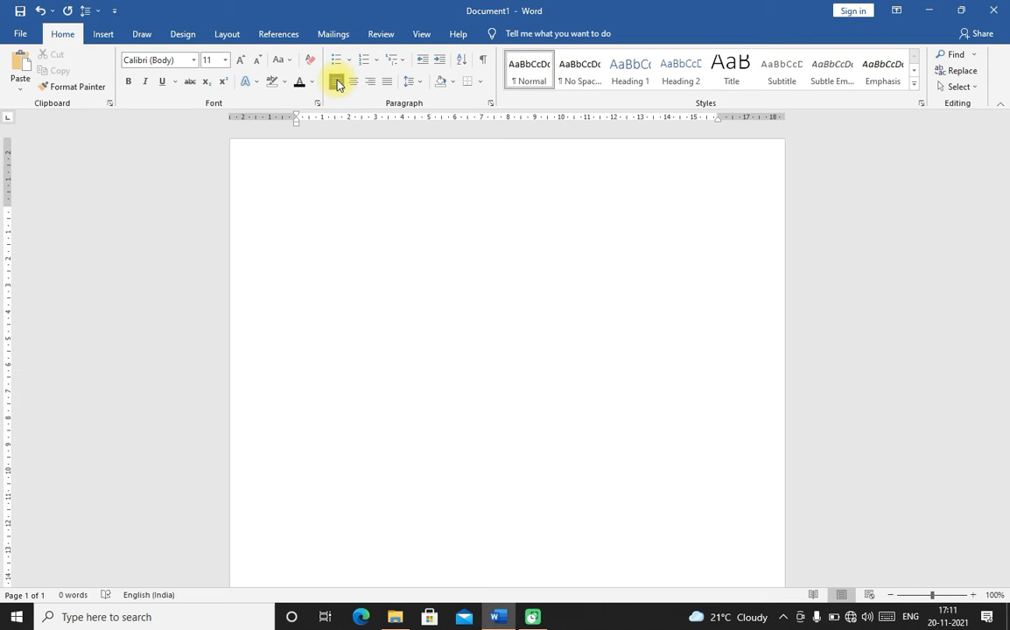
text(=rand)
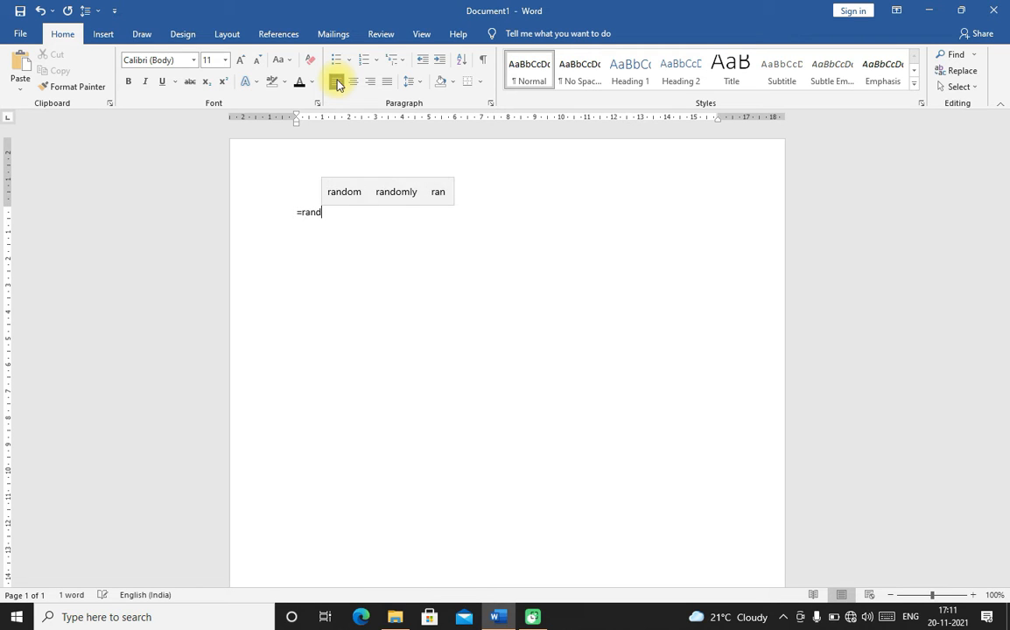
text(())
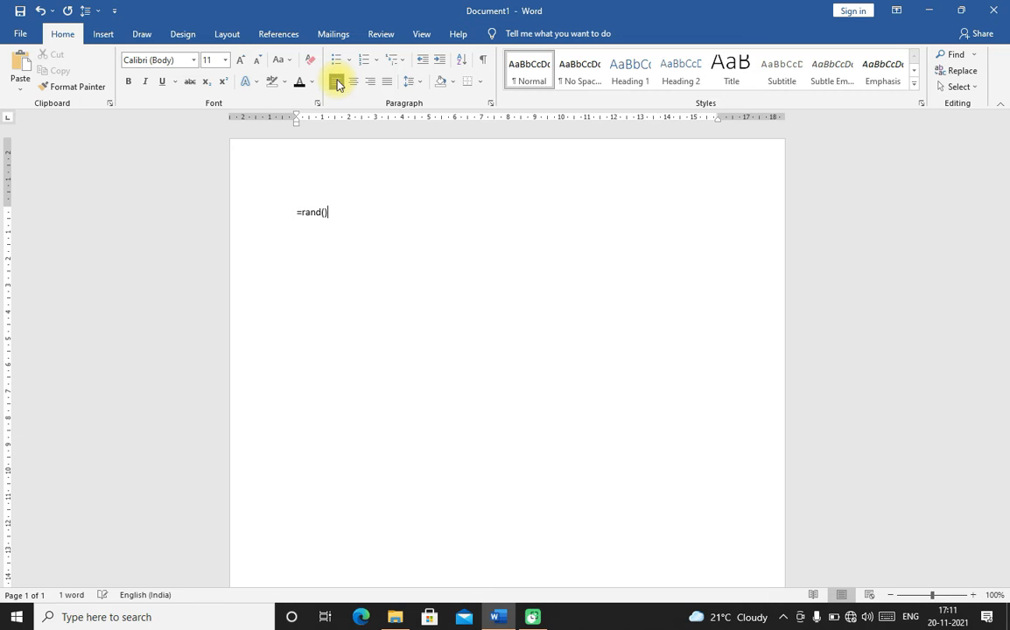
key(Return)
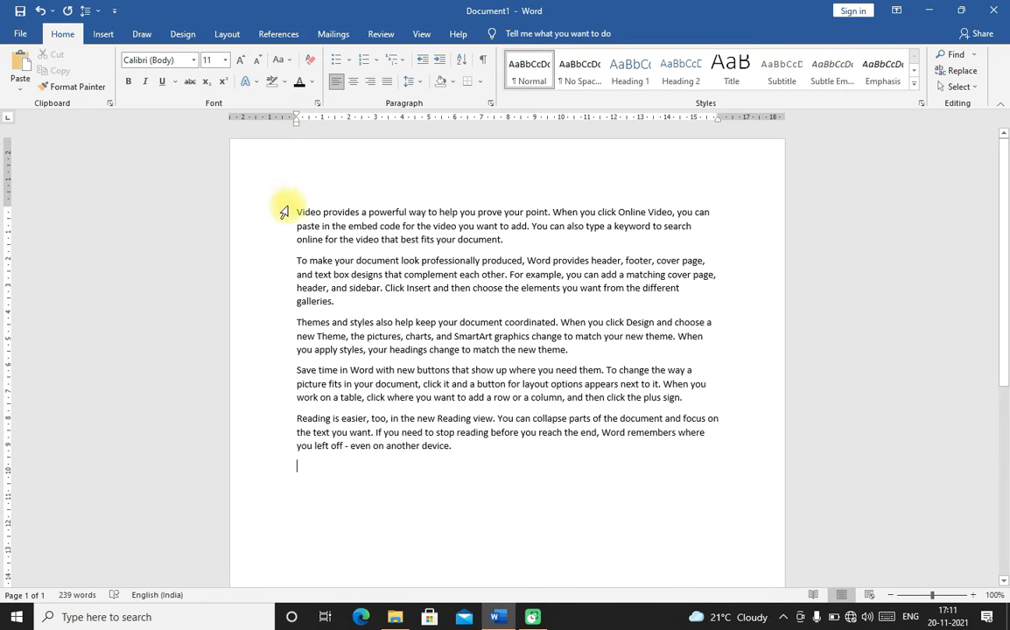
Try centre and right alignment on the first sample paragraph and return it to left alignment.
drag(294, 212, 468, 260)
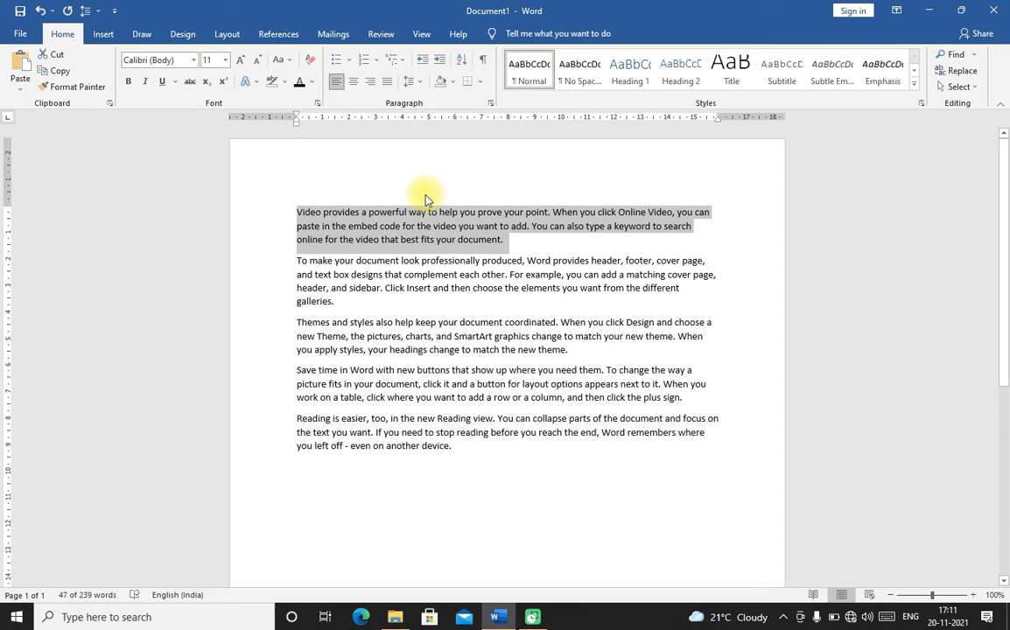
click(354, 81)
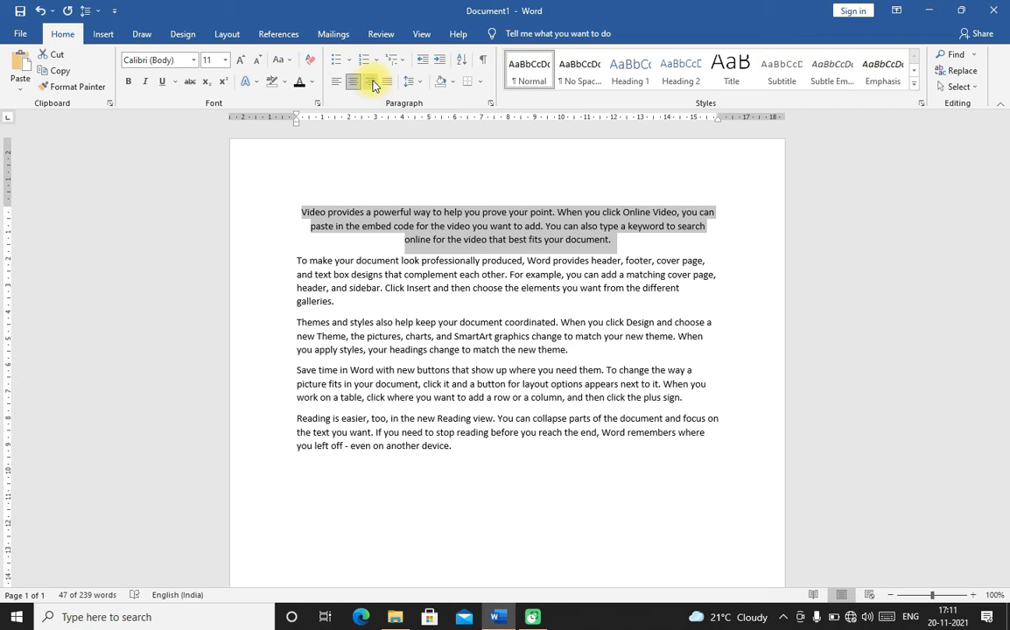
click(373, 81)
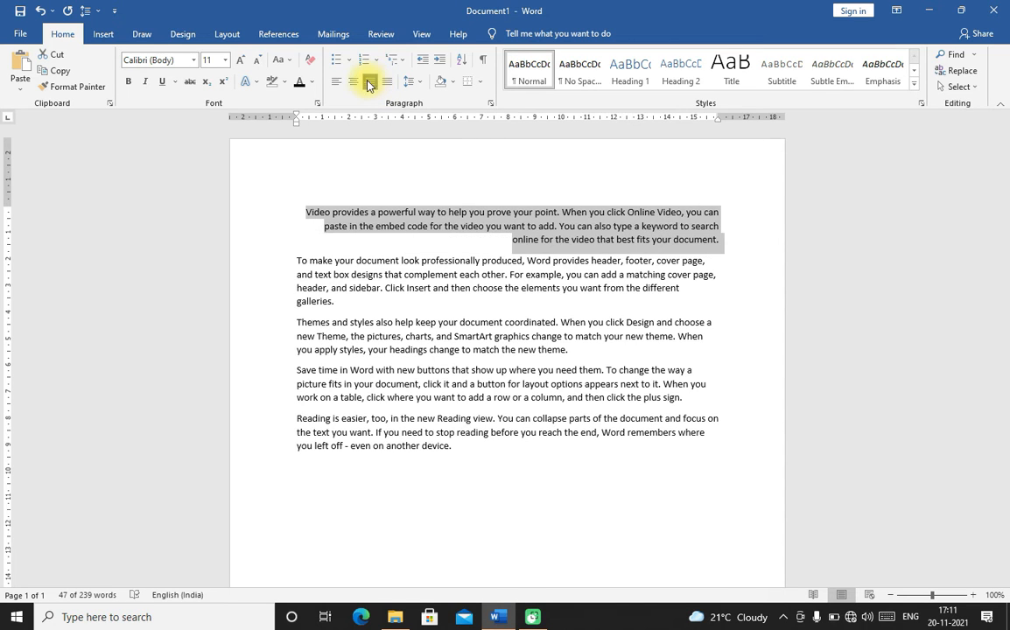
click(355, 81)
click(336, 81)
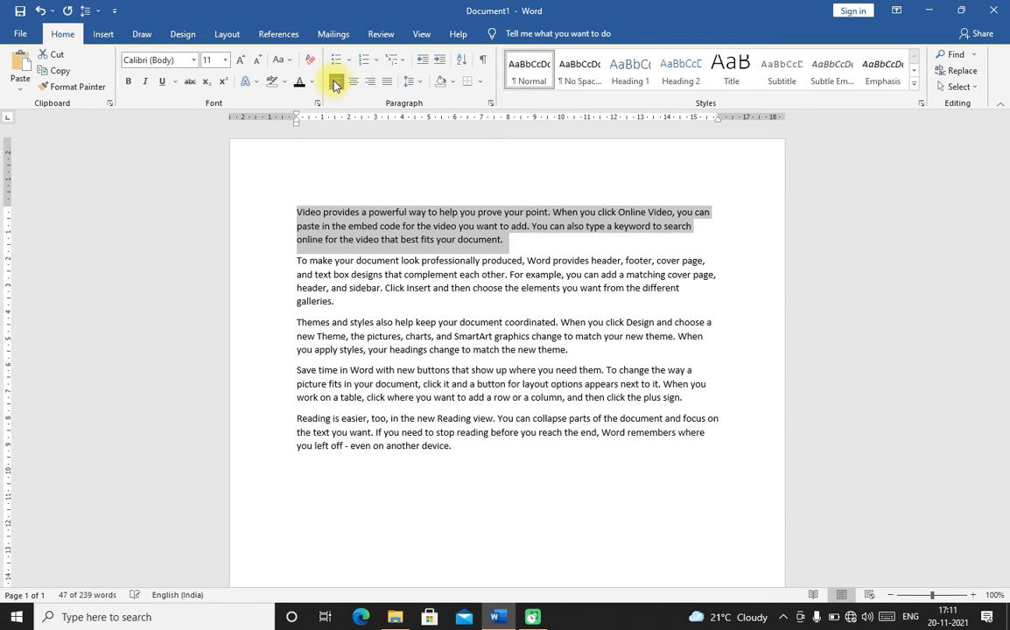
Add centred blank lines below the last sample paragraph and set the current line back to left alignment.
click(466, 450)
key(Return)
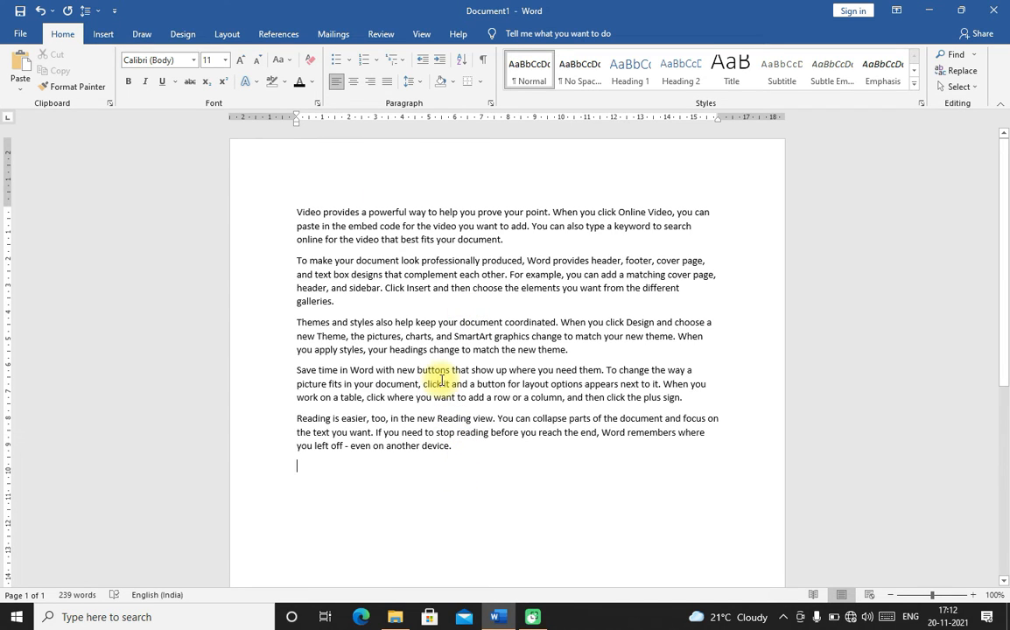
click(353, 81)
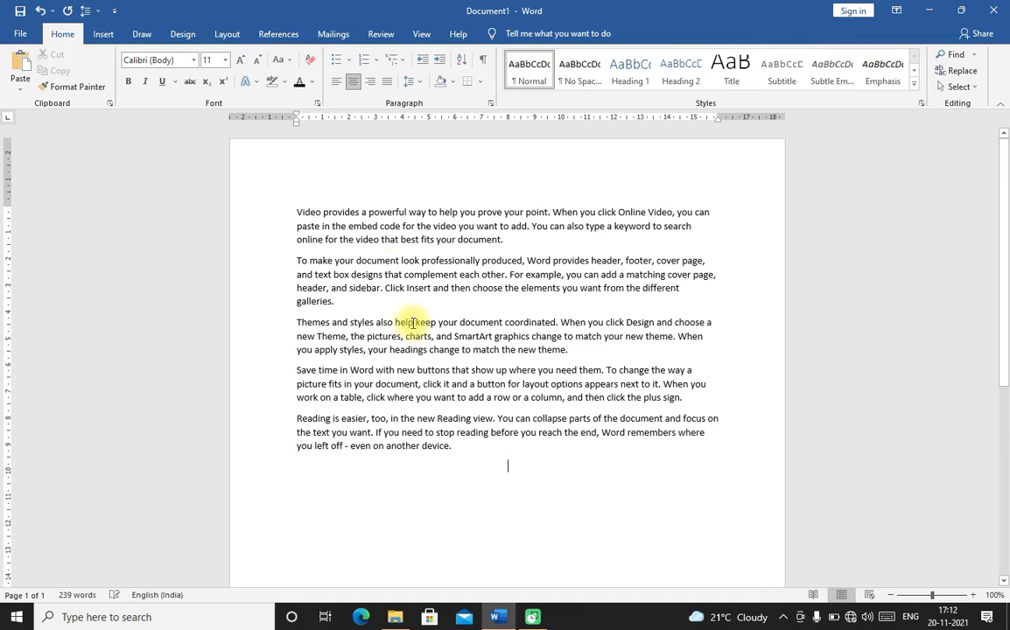
key(Return)
key(Return)
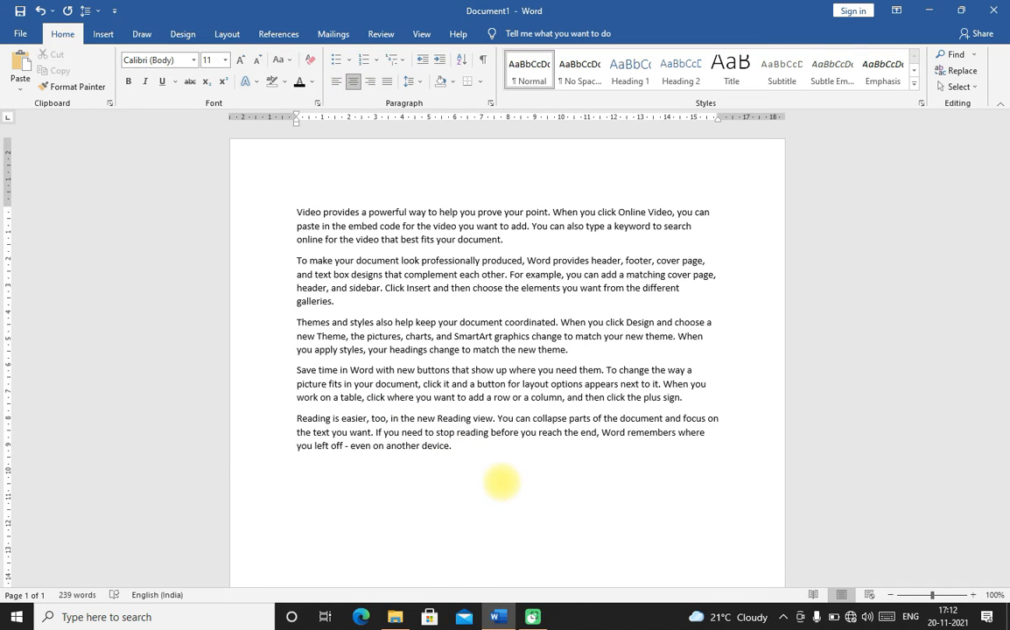
click(336, 84)
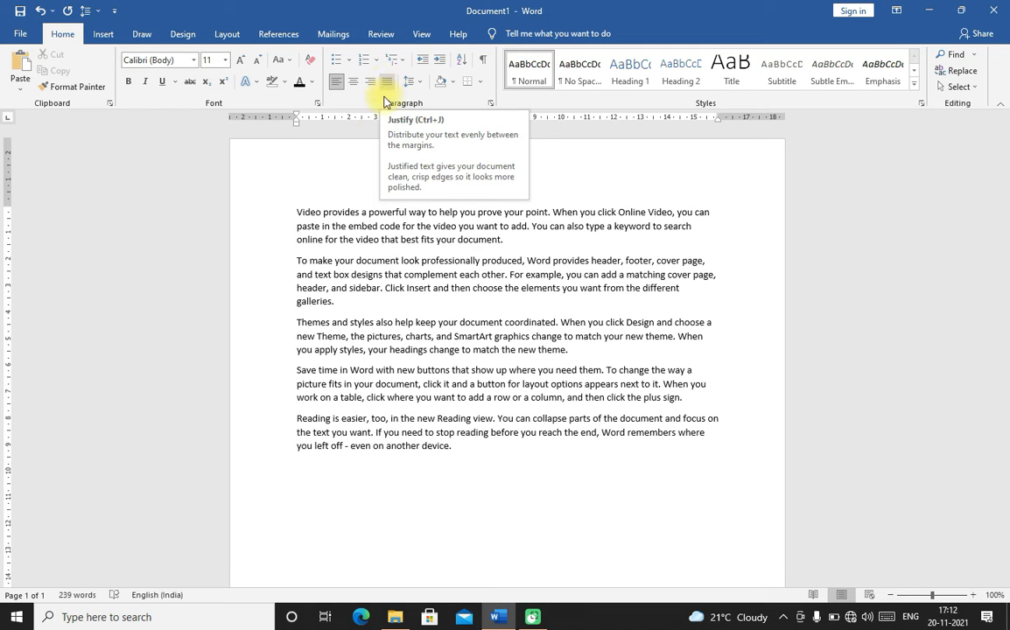
Move the page's right margin slightly inward on the ruler so the text area becomes a little narrower.
drag(297, 212, 514, 234)
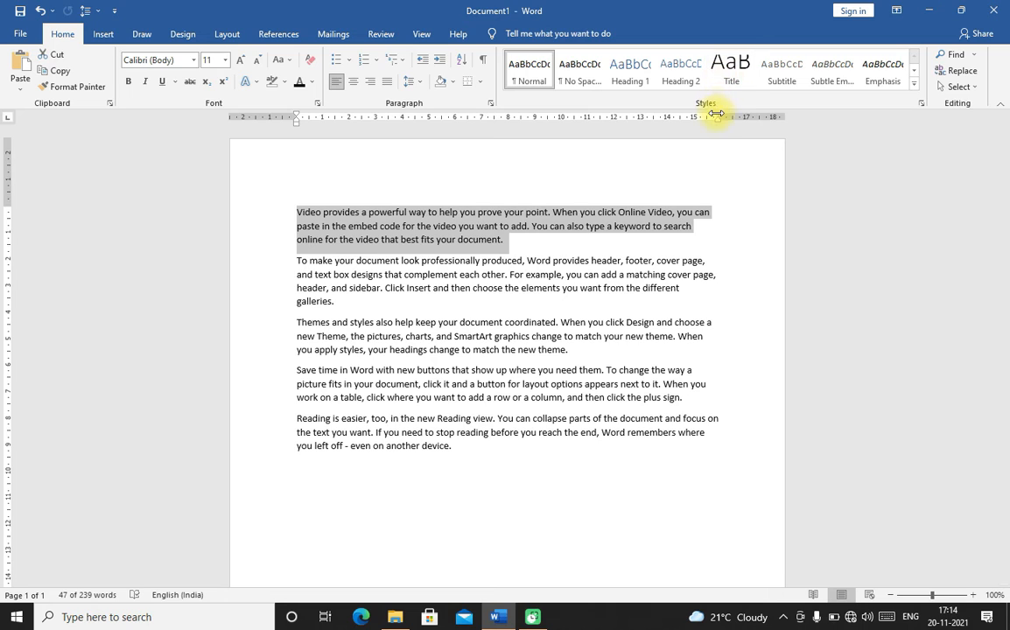
drag(717, 121, 718, 125)
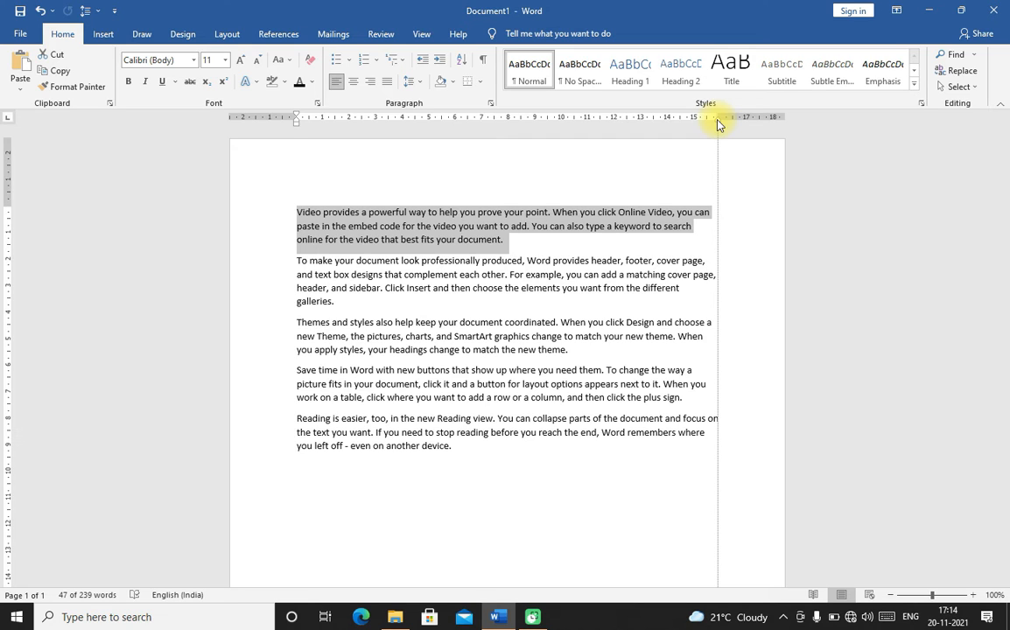
drag(718, 124, 718, 124)
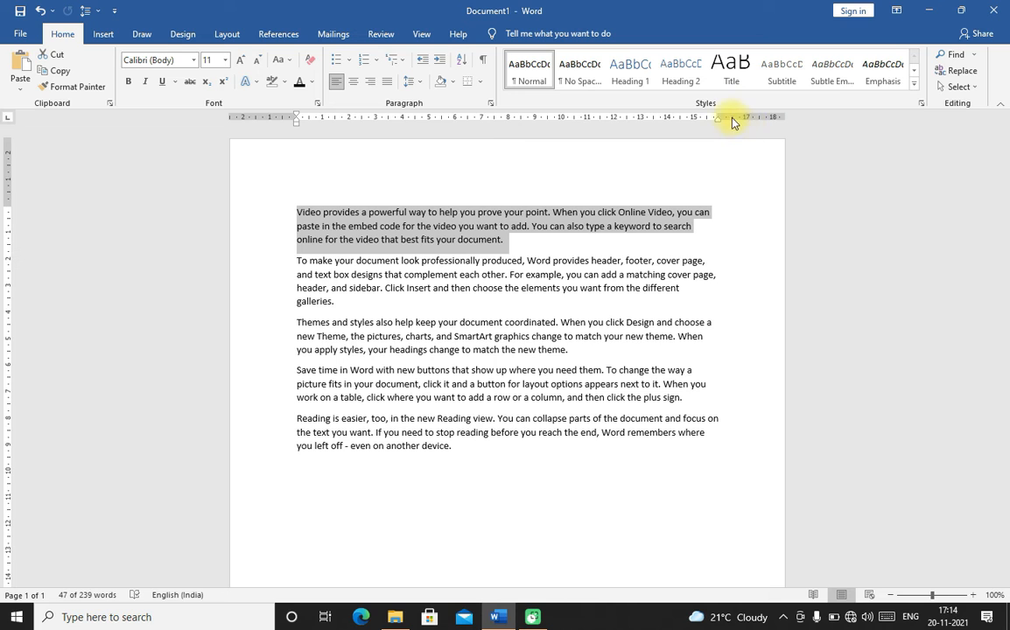
drag(718, 116, 713, 122)
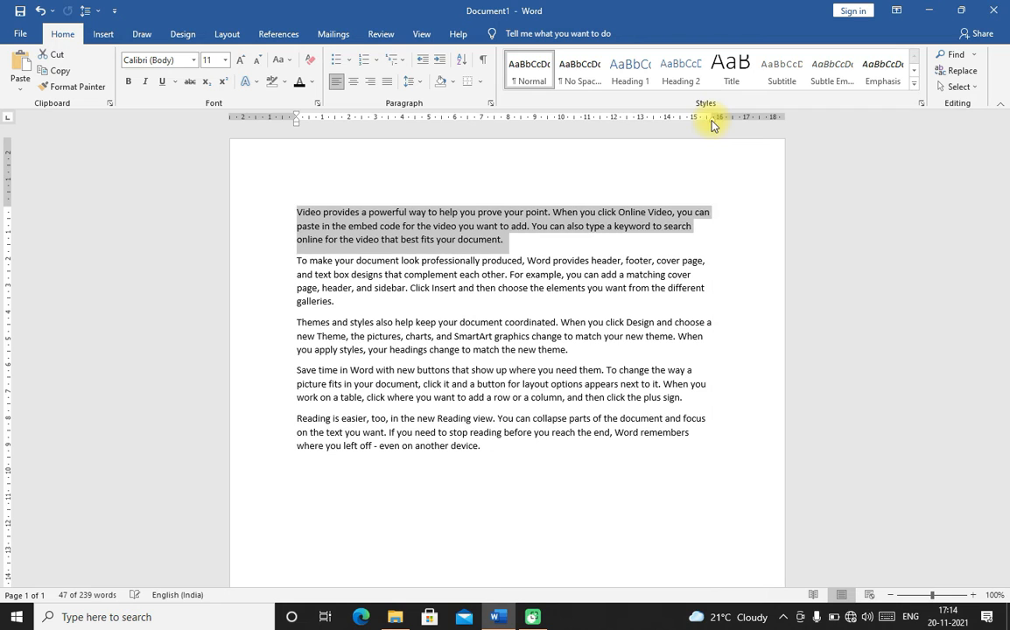
click(723, 194)
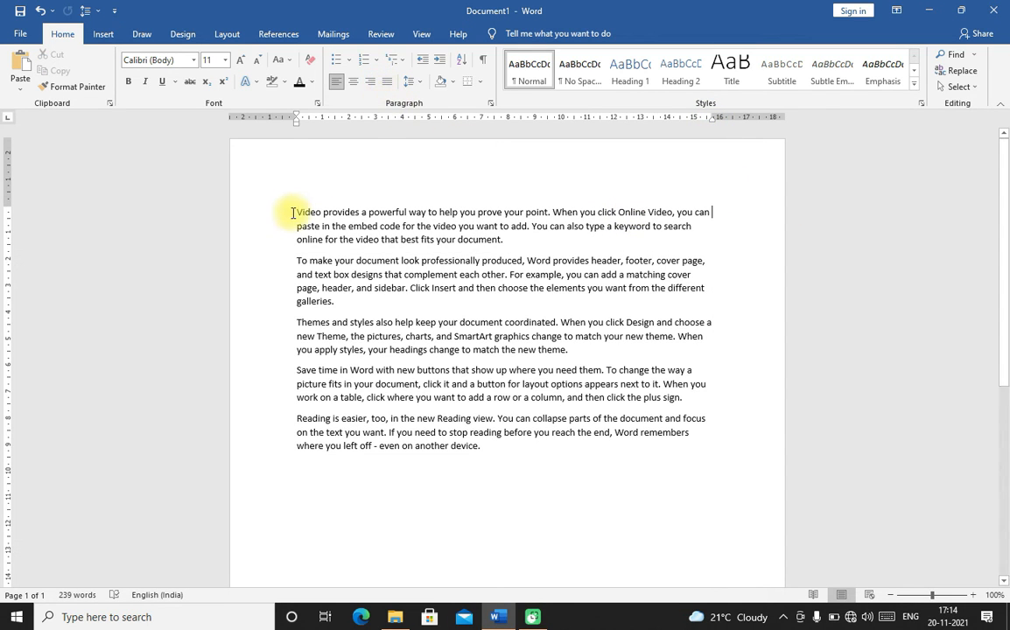
Justify all five sample paragraphs.
drag(298, 214, 530, 469)
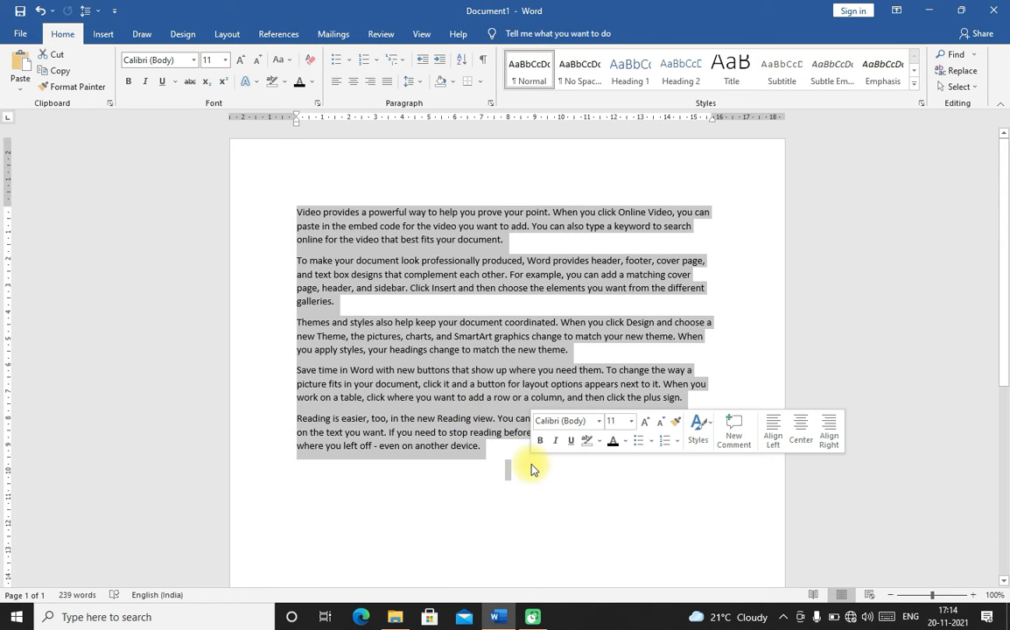
click(386, 81)
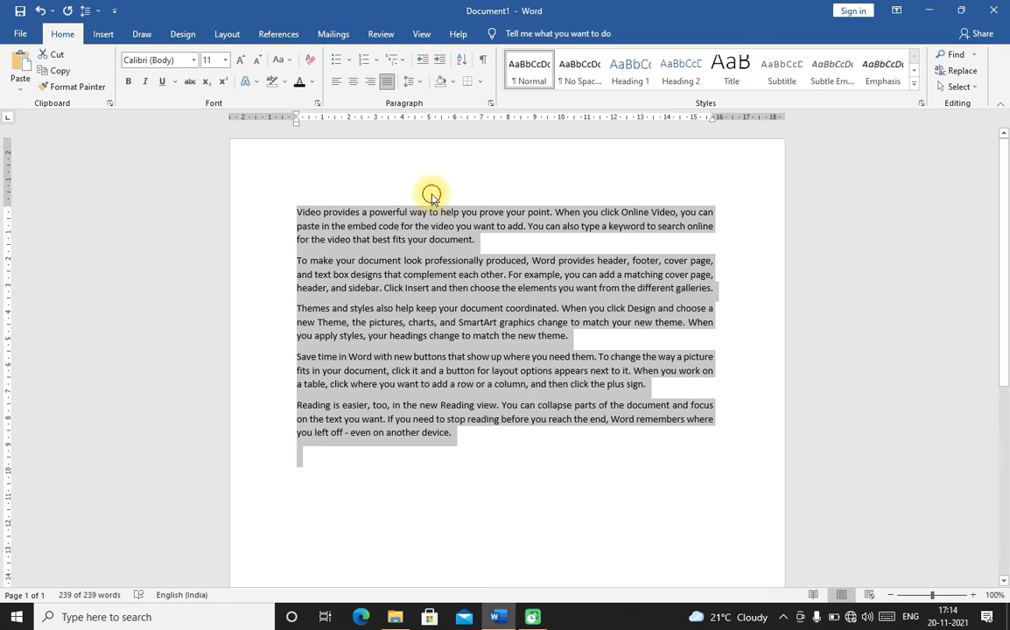
click(429, 198)
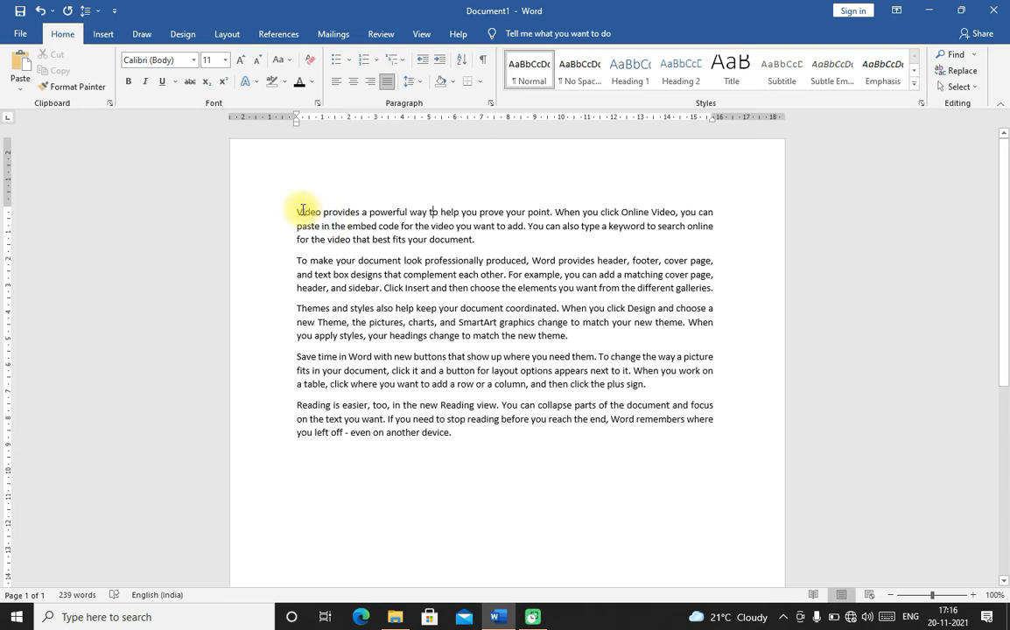
Set the second sample paragraph's line spacing to 2.0.
drag(298, 261, 823, 287)
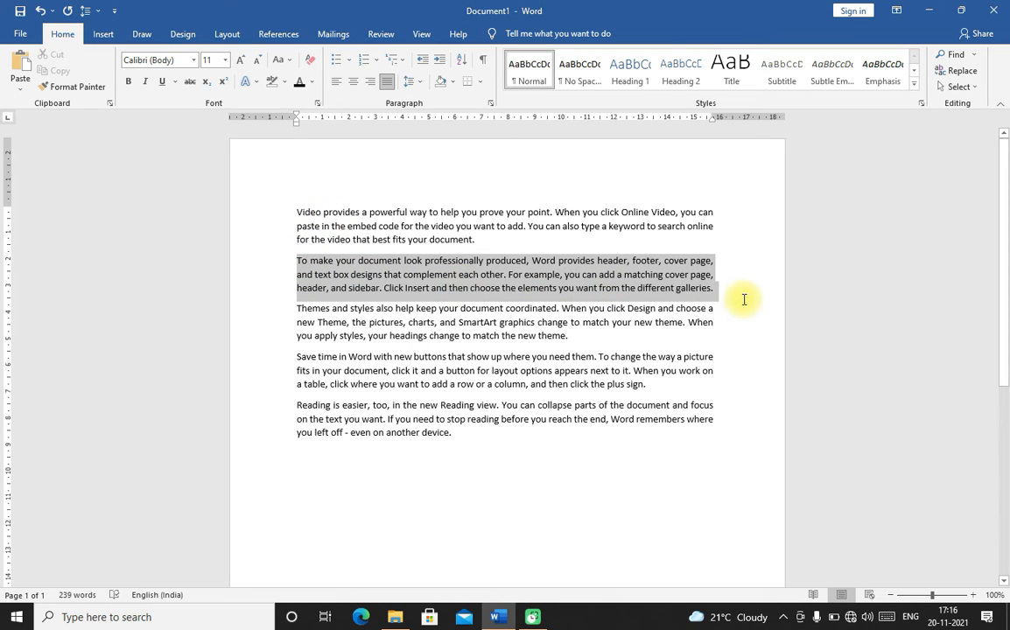
click(420, 87)
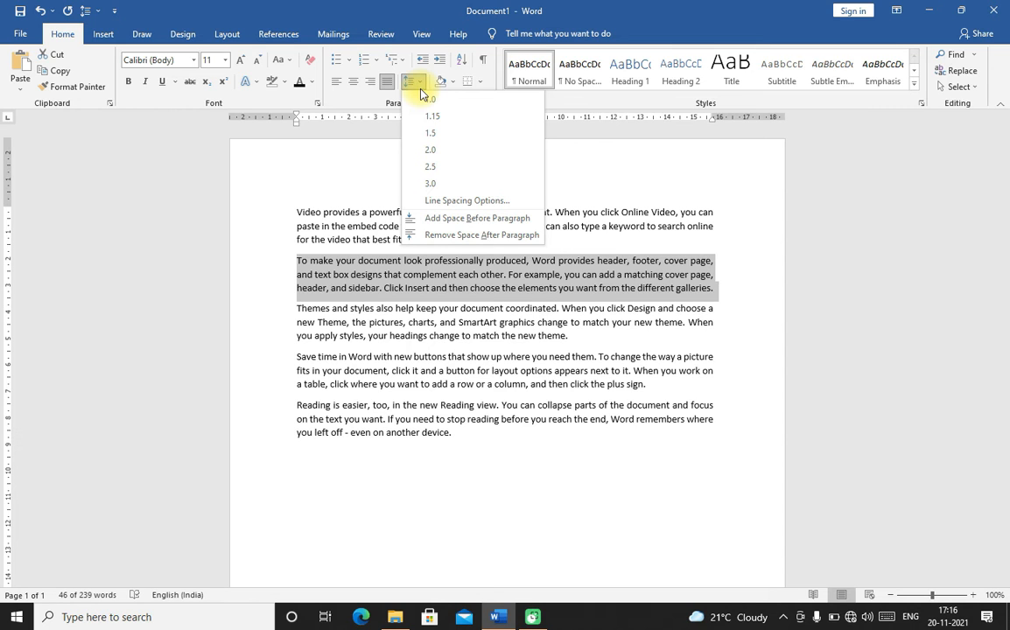
click(433, 149)
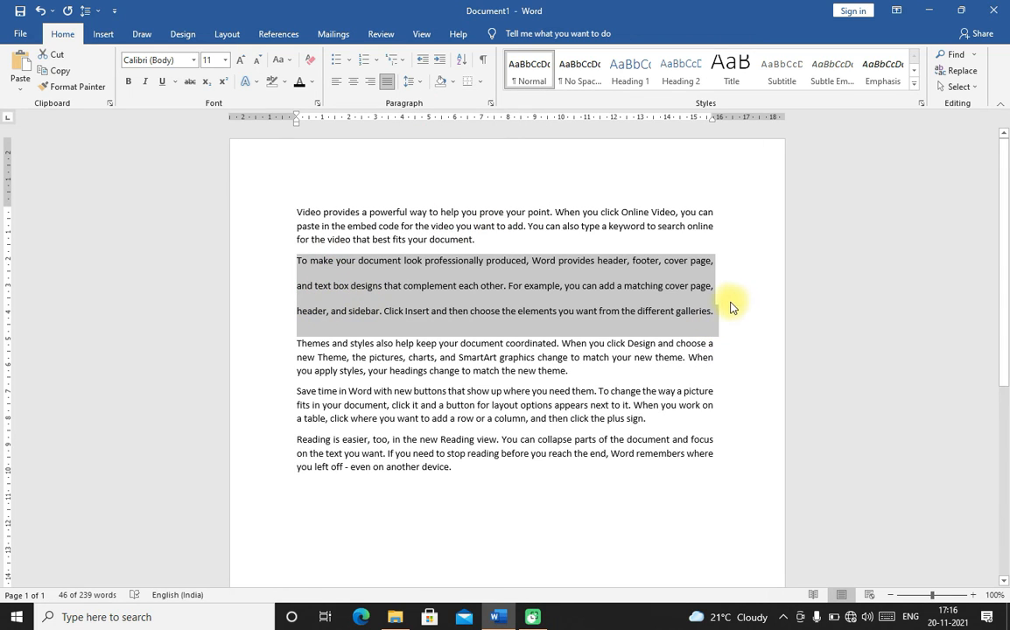
click(656, 277)
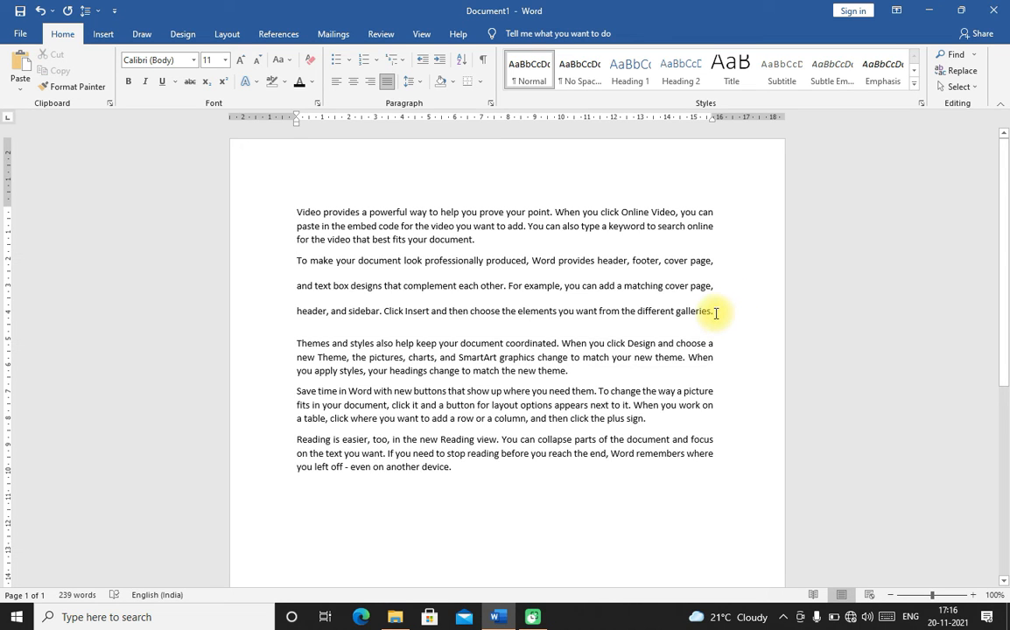
Add two lines below the second sample paragraph, one reading "Reading is easier" and one with the filler text "sdkfjlaksjfd".
click(717, 312)
key(Return)
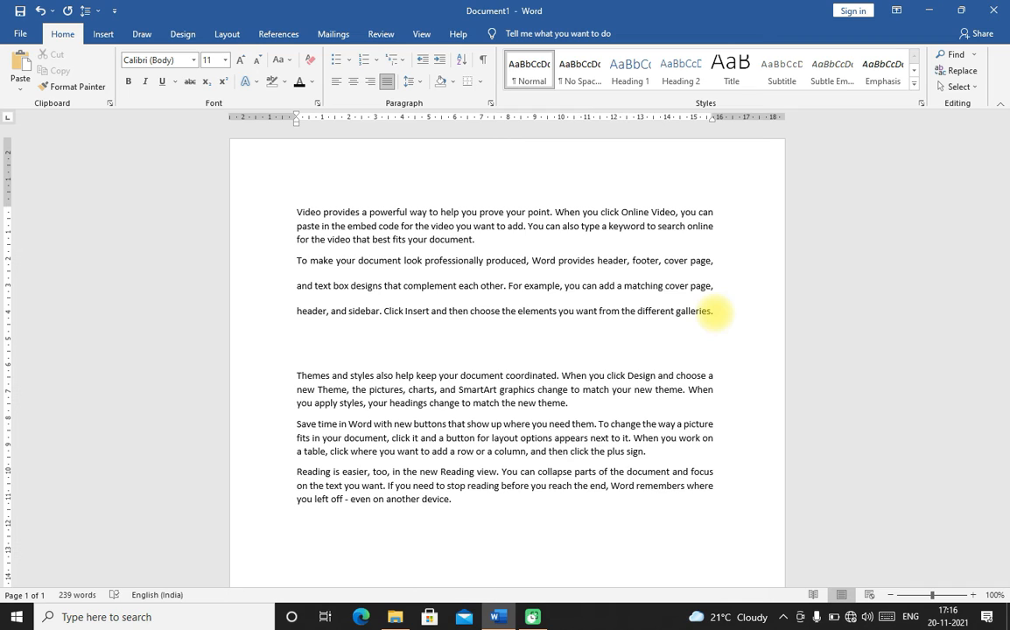
text(Reading is  easi=er)
key(BackSpace)
key(BackSpace)
key(BackSpace)
key(BackSpace)
text(ier)
key(Return)
text(sdkfjlaksjfd)
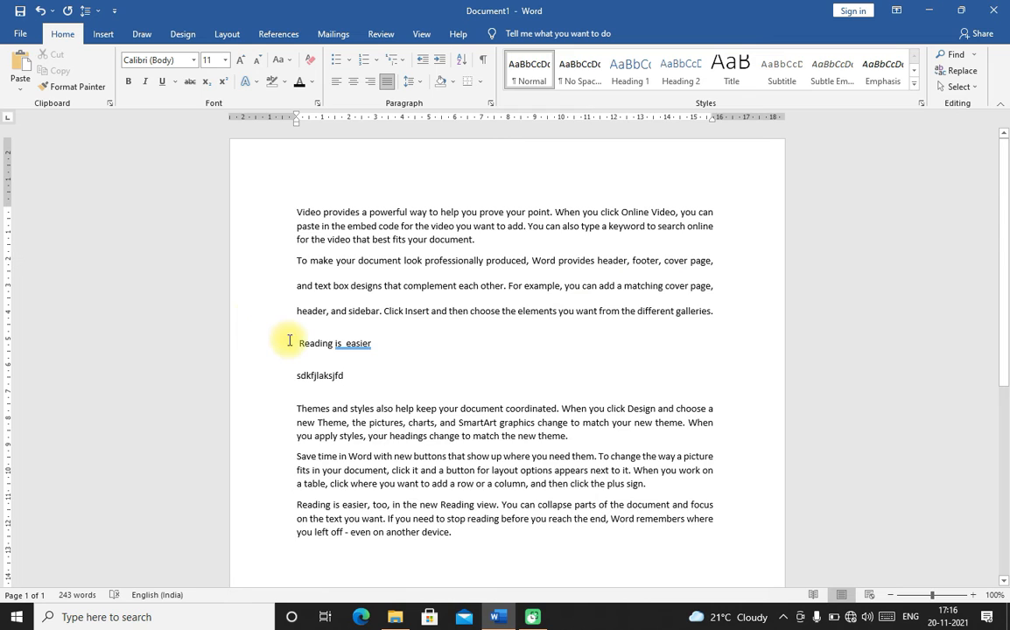
Delete the two typed lines below the second sample paragraph, including their paragraph breaks.
key(BackSpace)
key(BackSpace)
key(BackSpace)
key(BackSpace)
key(BackSpace)
key(BackSpace)
key(BackSpace)
key(BackSpace)
key(BackSpace)
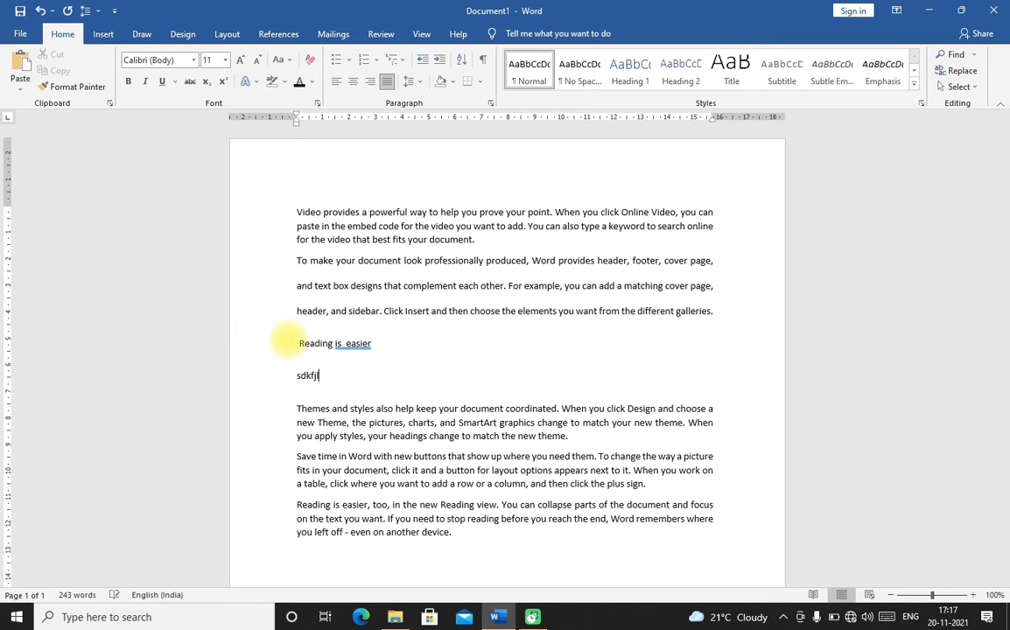
key(BackSpace)
key(BackSpace)
key(BackSpace)
key(BackSpace)
key(BackSpace)
key(BackSpace)
key(BackSpace)
key(BackSpace)
key(BackSpace)
key(BackSpace)
key(BackSpace)
key(BackSpace)
key(BackSpace)
key(BackSpace)
key(BackSpace)
key(BackSpace)
key(BackSpace)
key(BackSpace)
key(BackSpace)
key(BackSpace)
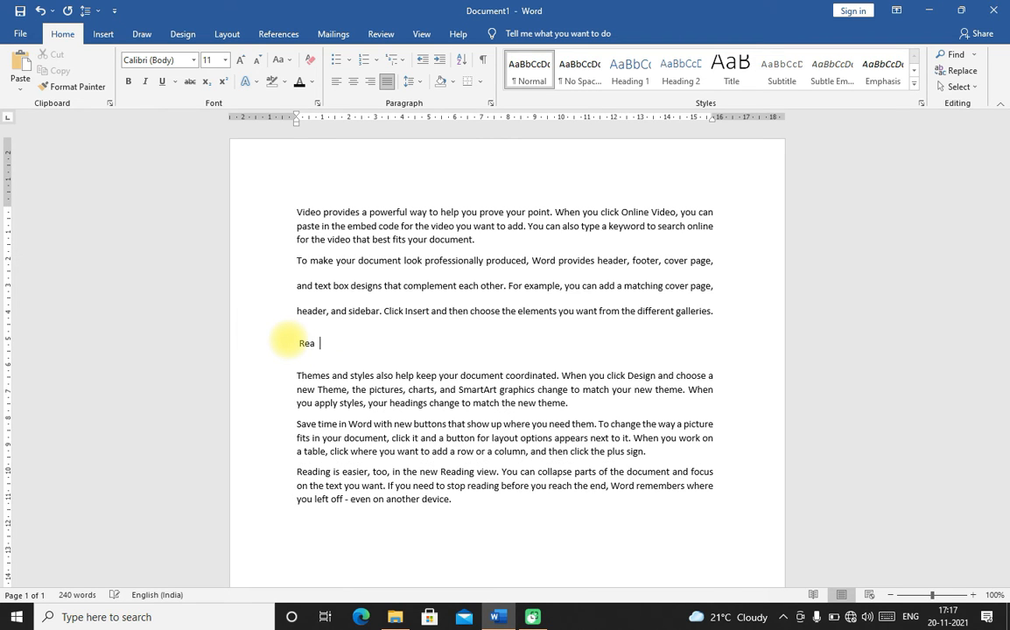
key(BackSpace)
key(BackSpace)
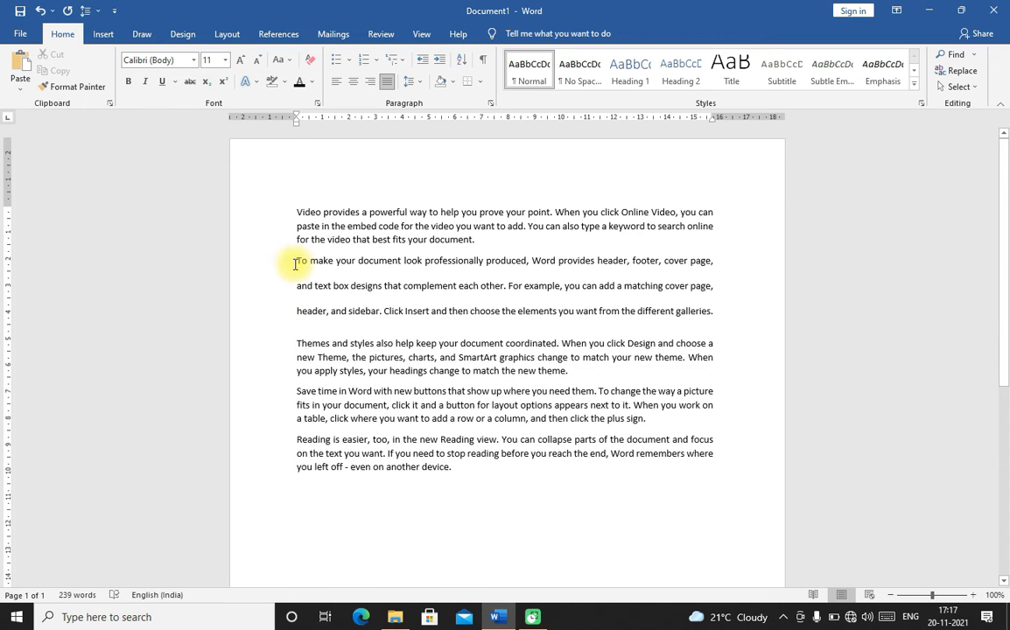
Set the line spacing of the second sample paragraph to 1.15.
drag(298, 261, 715, 300)
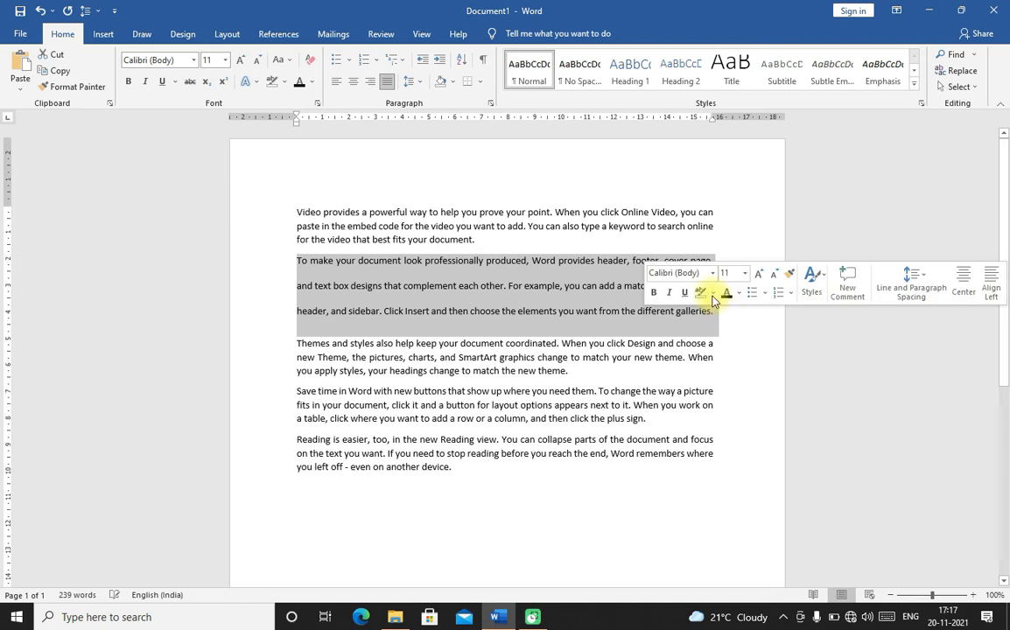
click(424, 85)
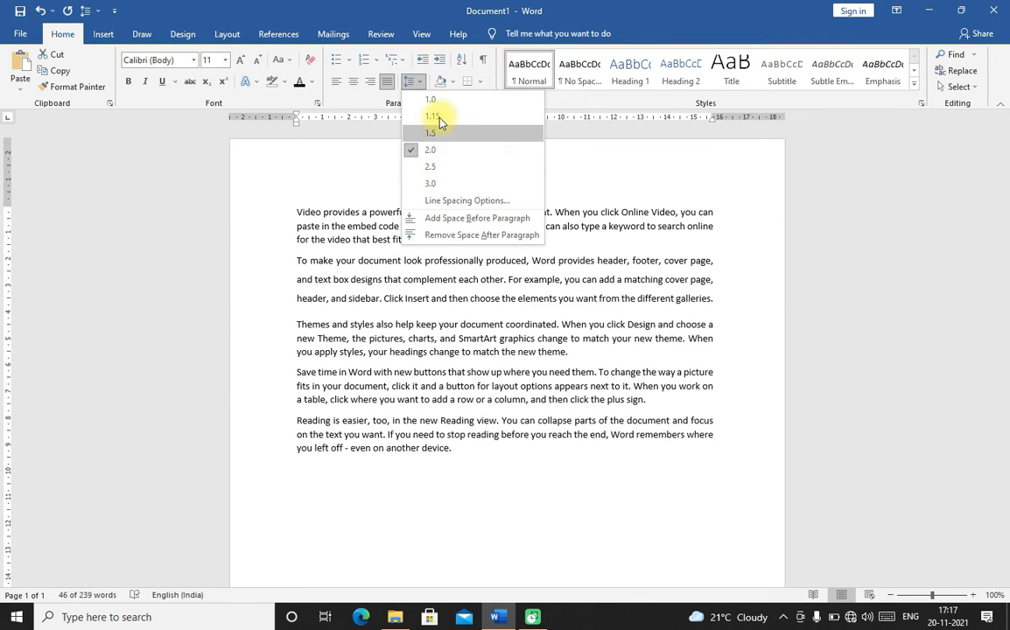
click(438, 119)
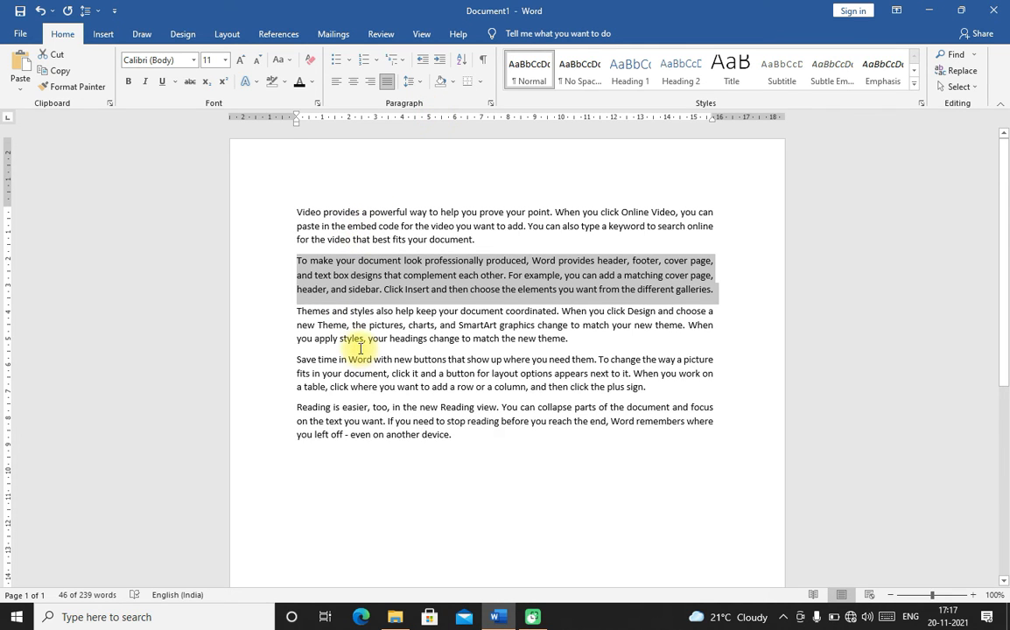
drag(294, 313, 579, 341)
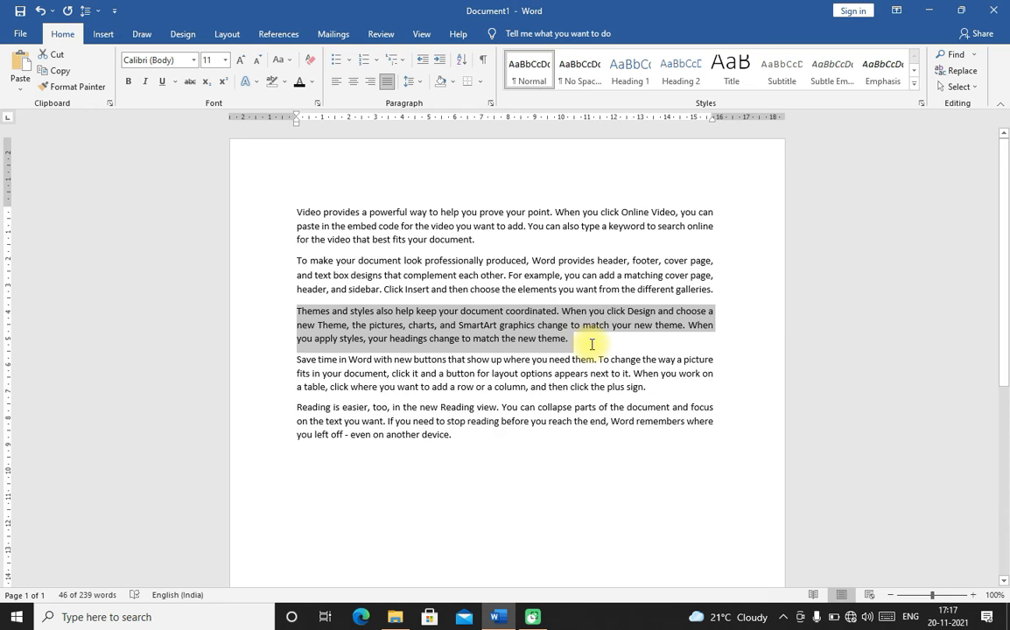
click(410, 81)
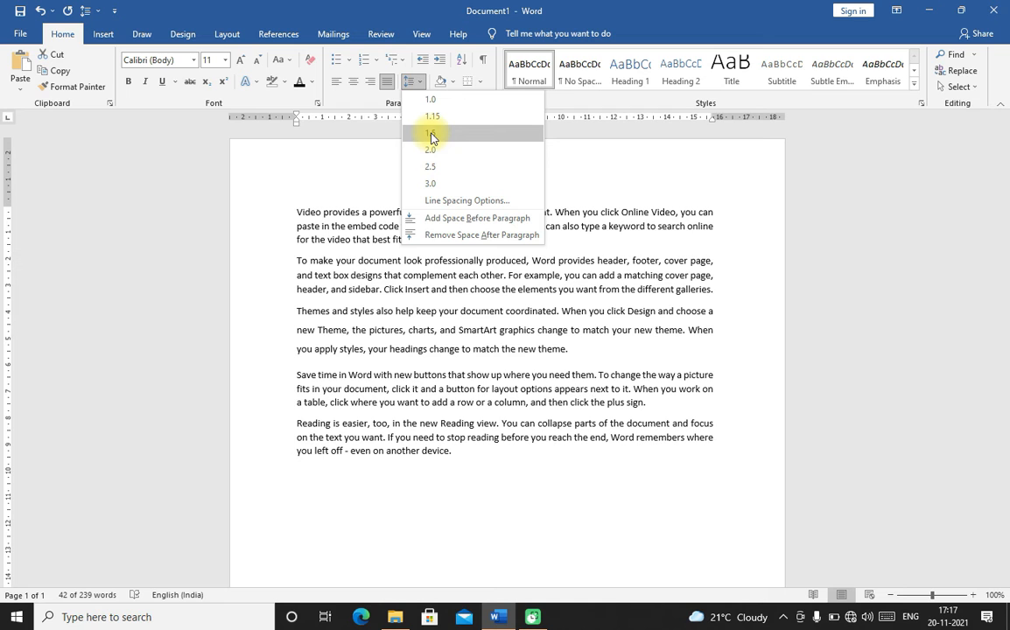
click(361, 174)
Apply 1.15 line spacing to the whole document.
drag(292, 208, 622, 471)
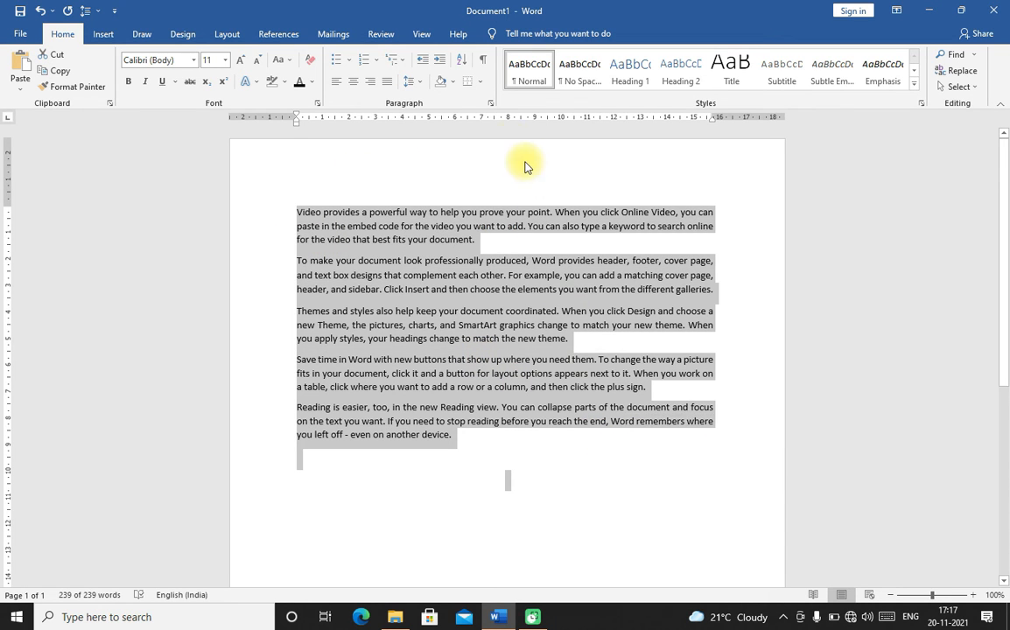
click(420, 81)
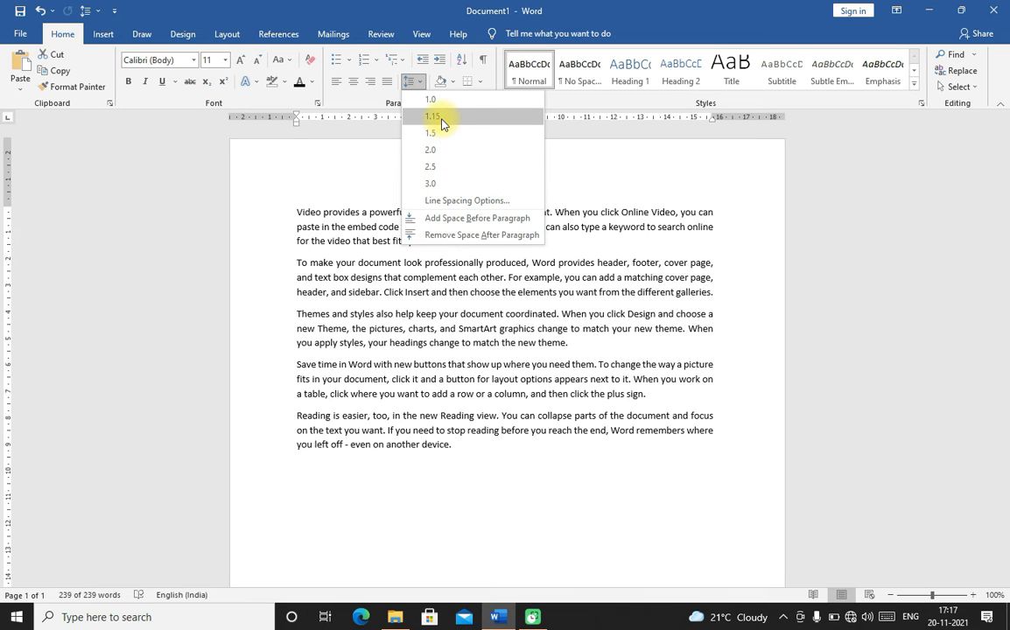
click(442, 120)
key(ctrl+a)
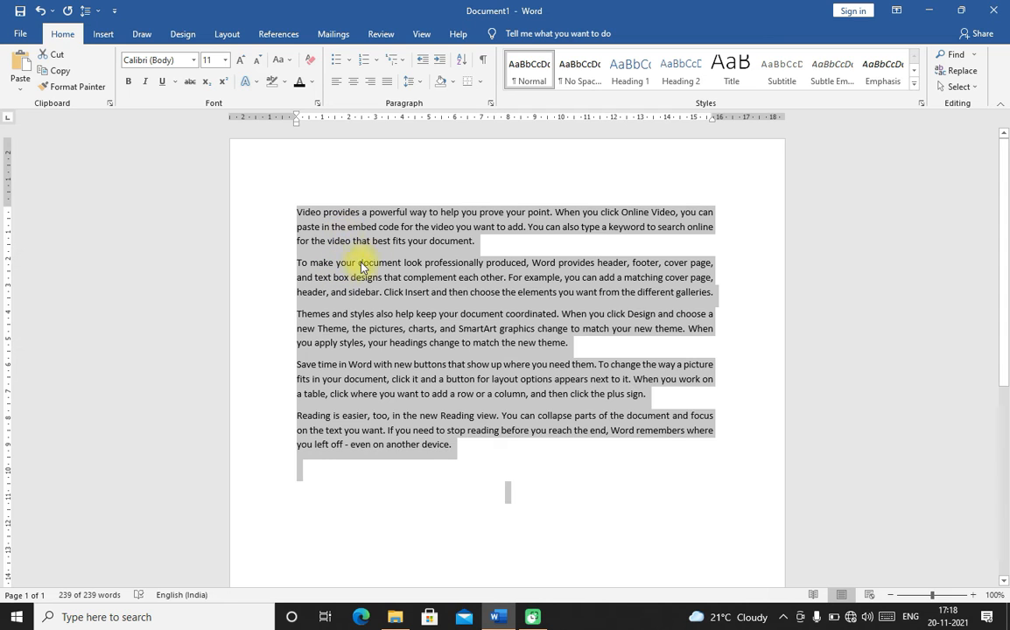
click(443, 179)
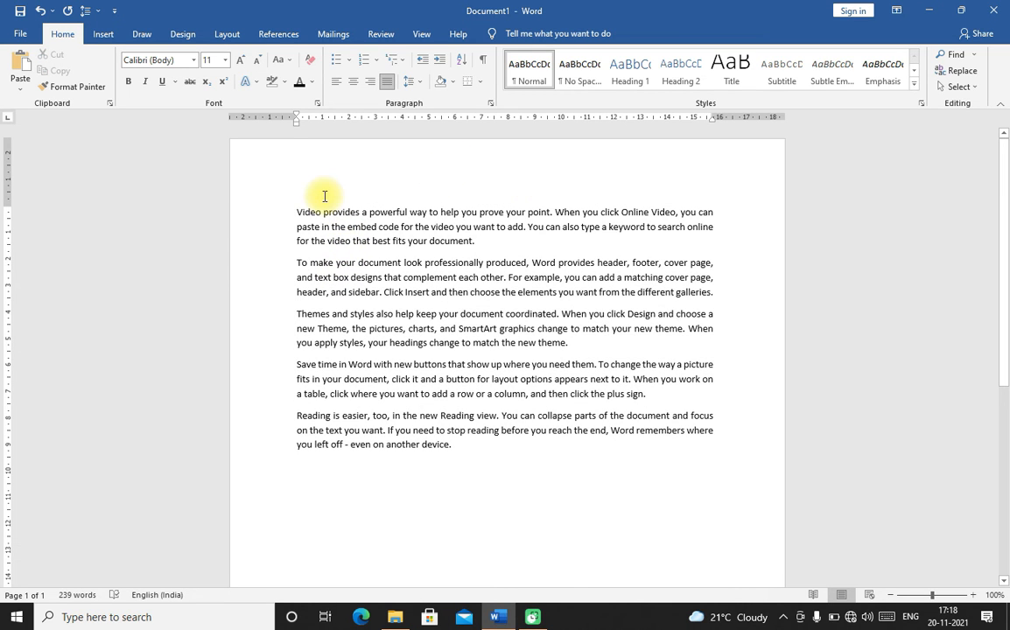
drag(297, 212, 538, 245)
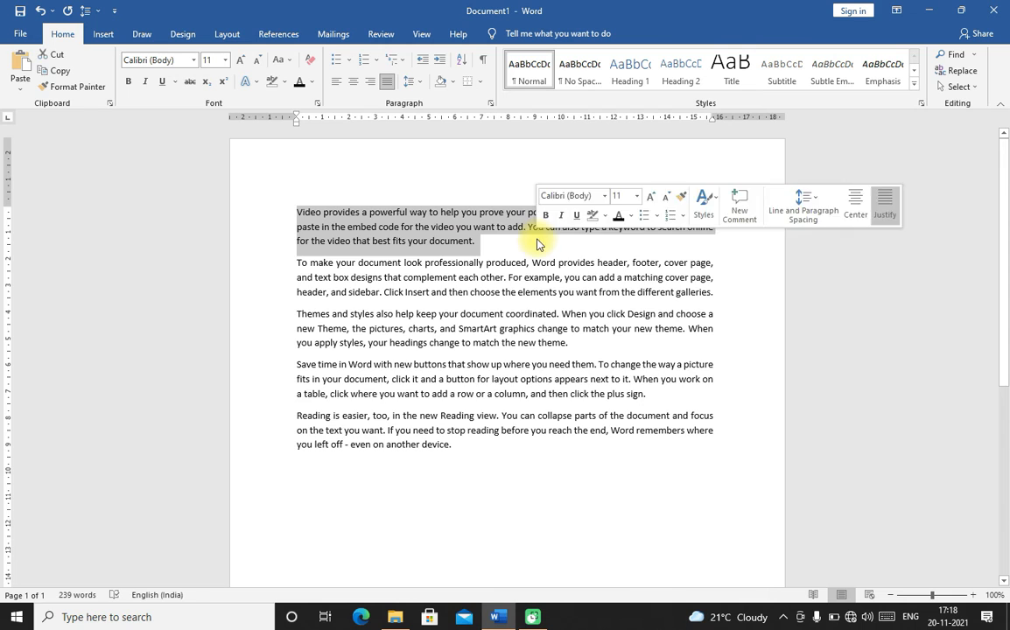
click(297, 265)
drag(297, 265, 728, 297)
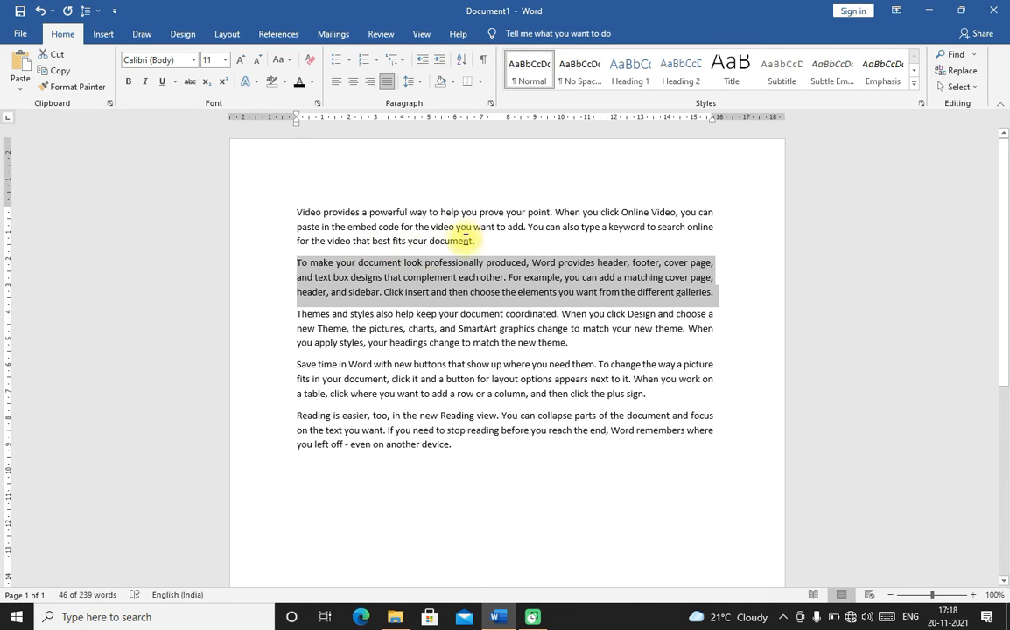
click(426, 180)
click(297, 212)
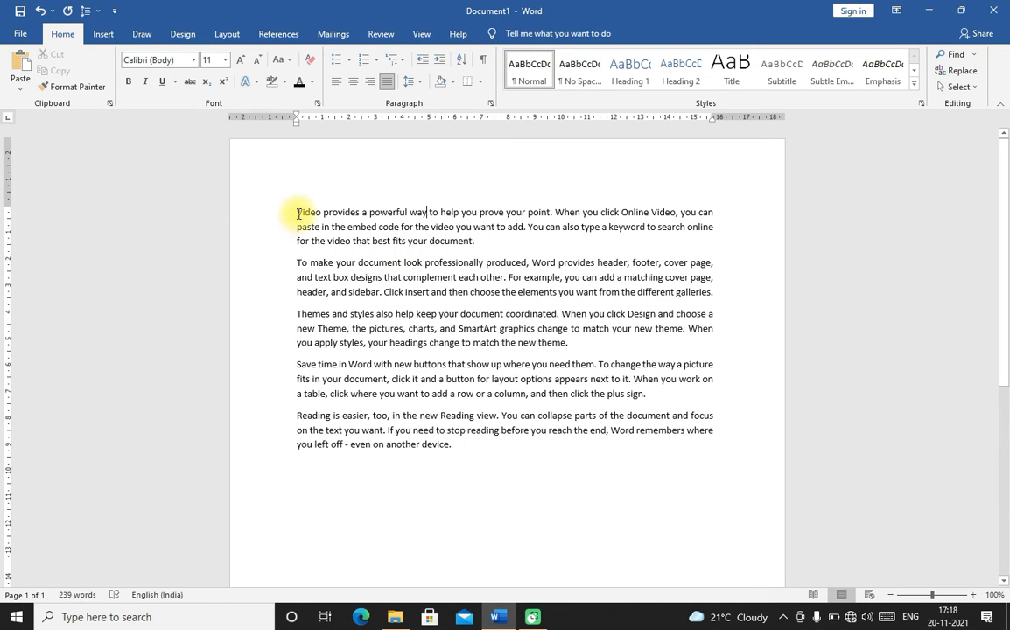
Try adding space before all five sample paragraphs and remove that space again.
drag(297, 212, 627, 464)
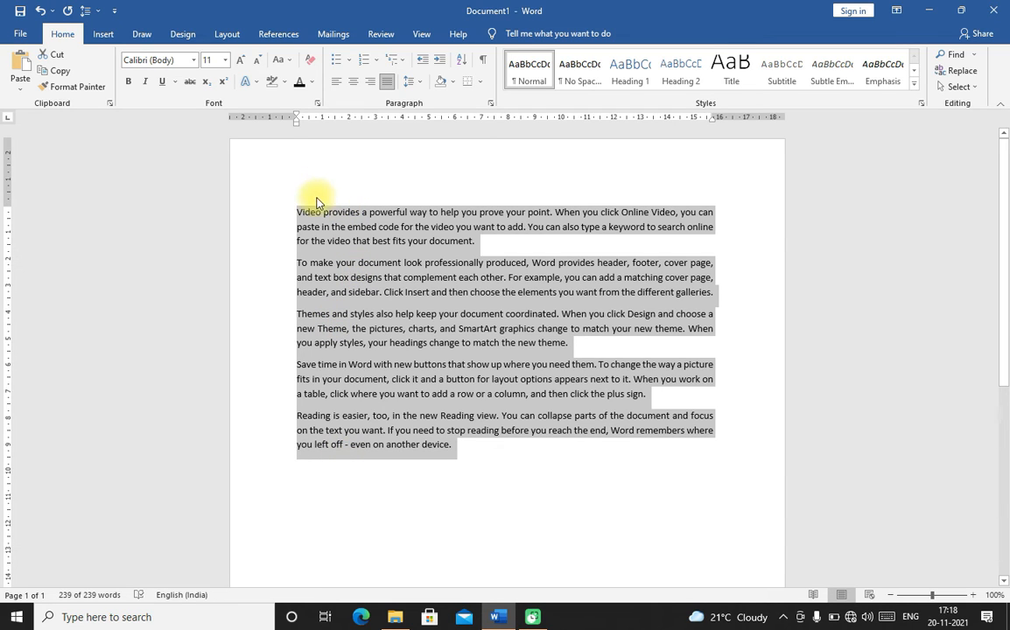
click(424, 82)
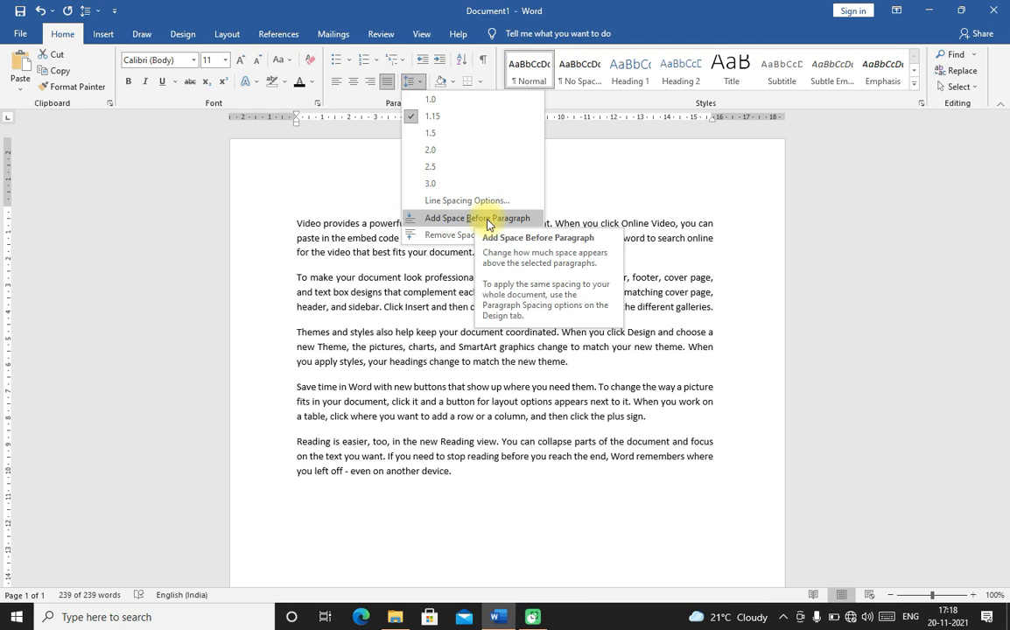
click(488, 219)
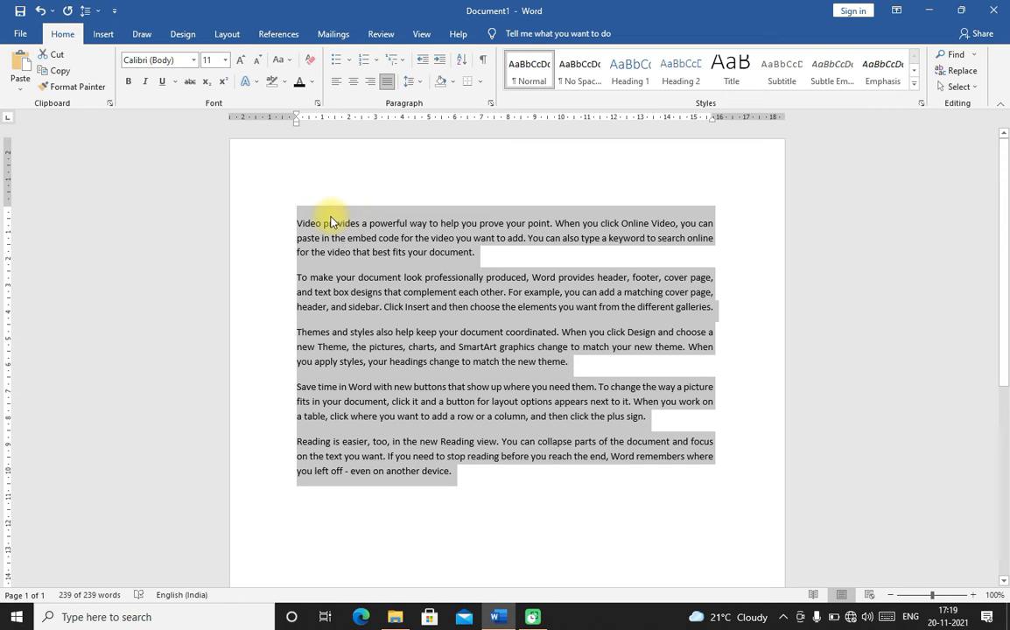
click(412, 81)
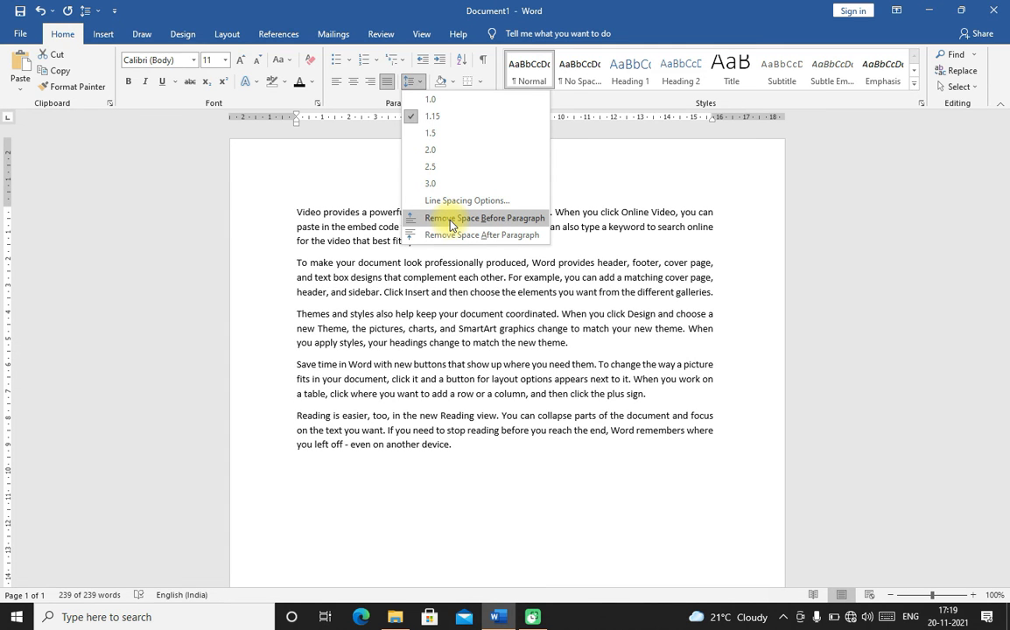
click(451, 219)
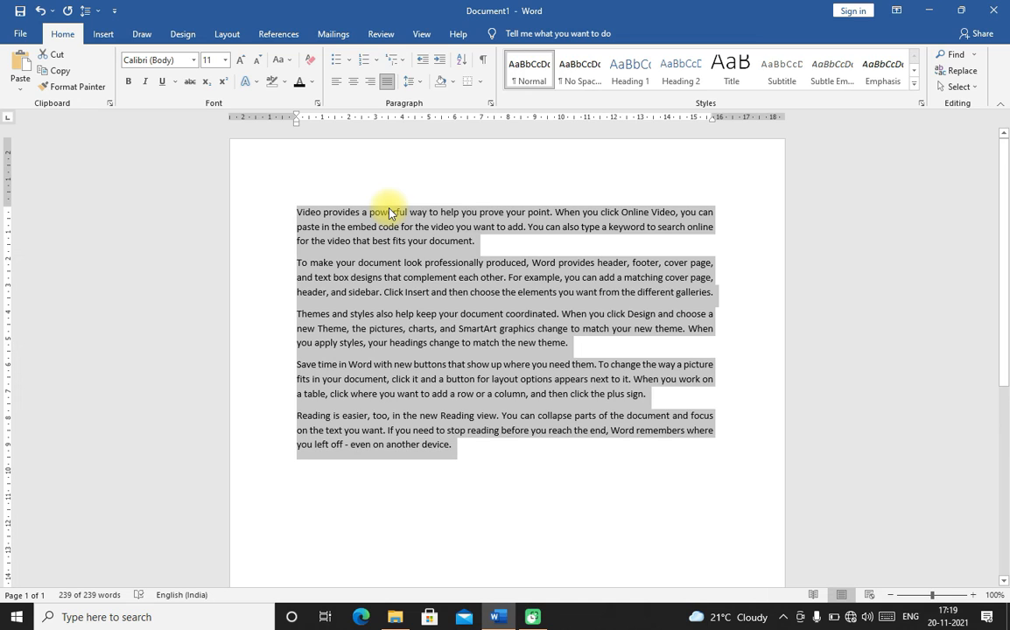
Repeat adding space before every paragraph in the document, and take that space off again.
click(420, 82)
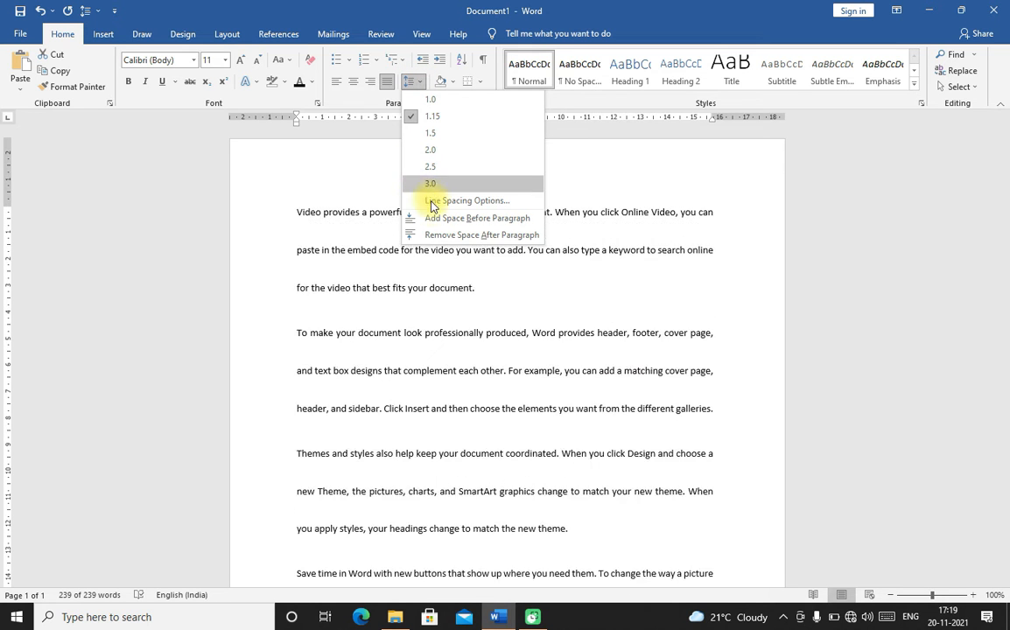
click(431, 219)
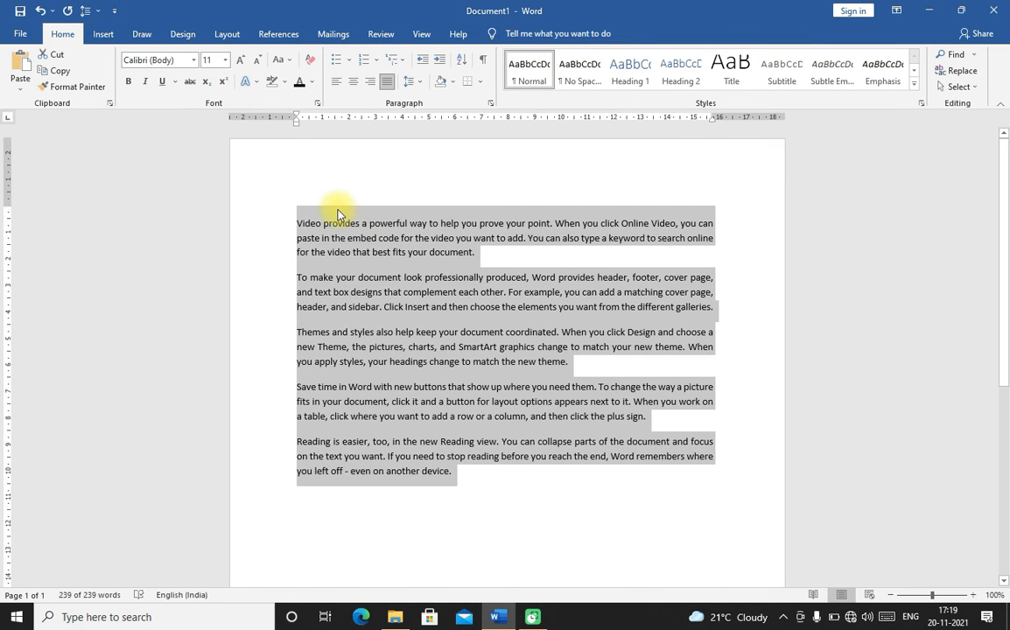
click(419, 81)
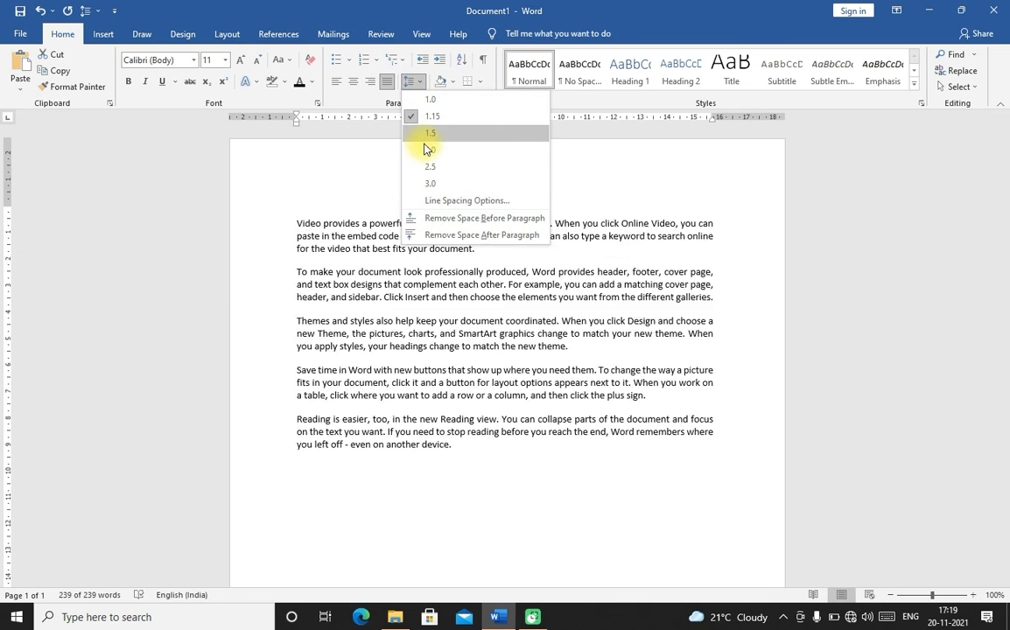
click(438, 220)
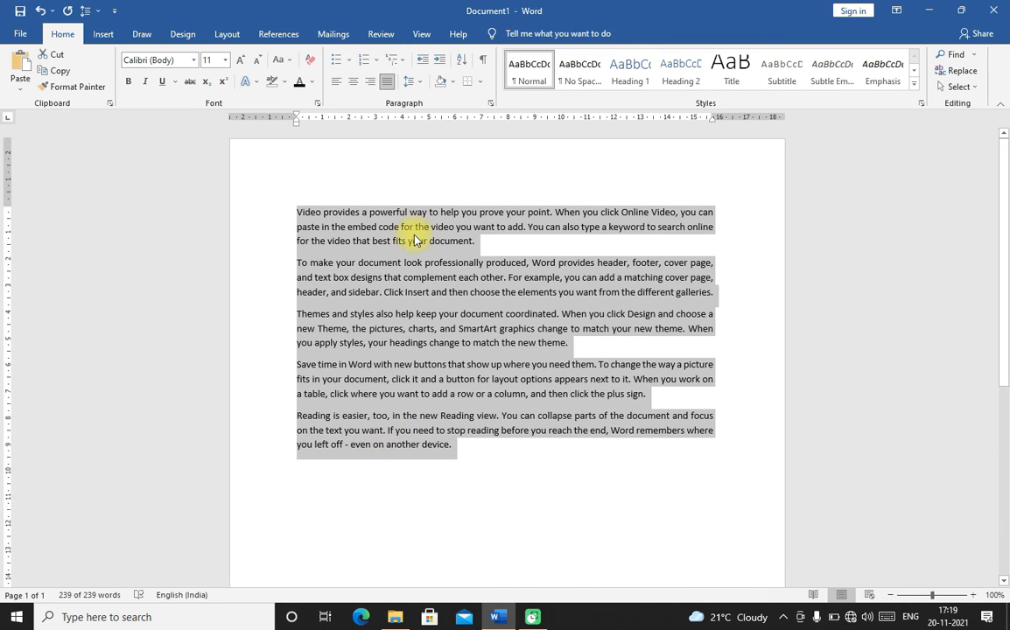
click(376, 168)
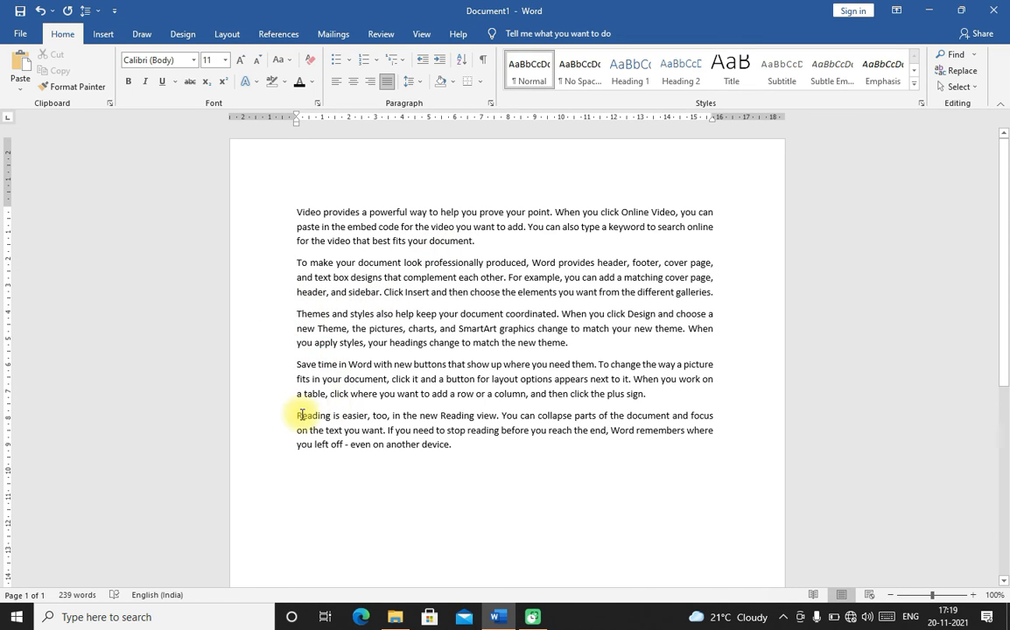
Remove the space after every paragraph in the whole document.
key(ctrl+a)
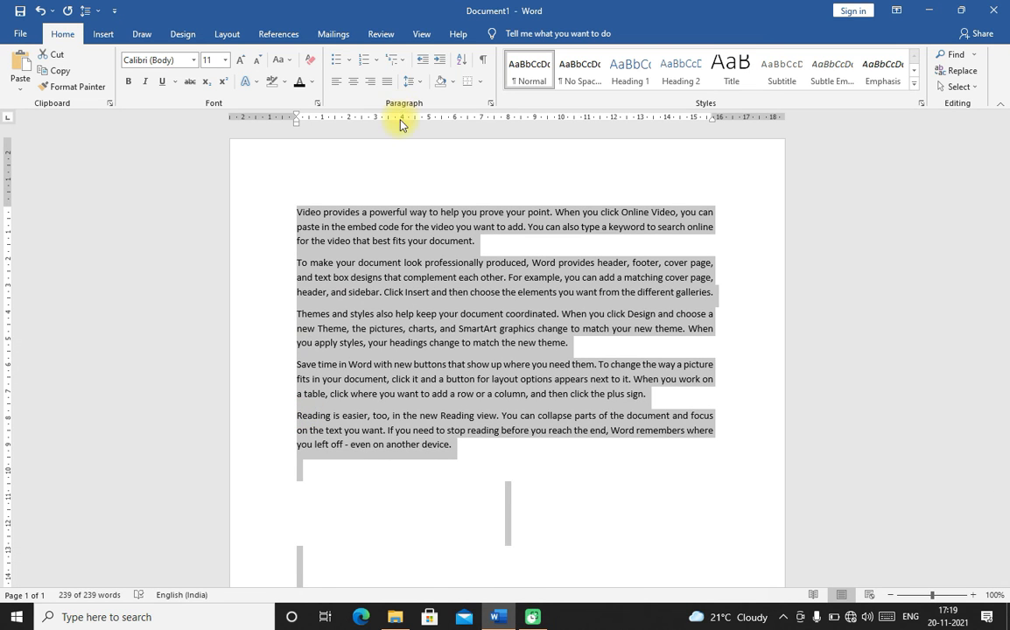
click(412, 81)
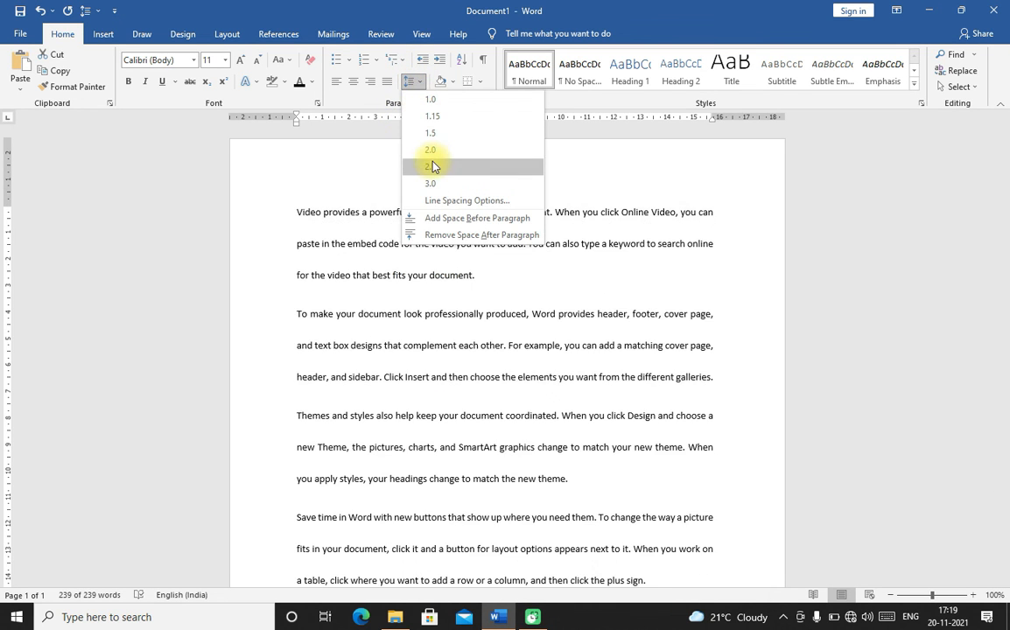
click(440, 236)
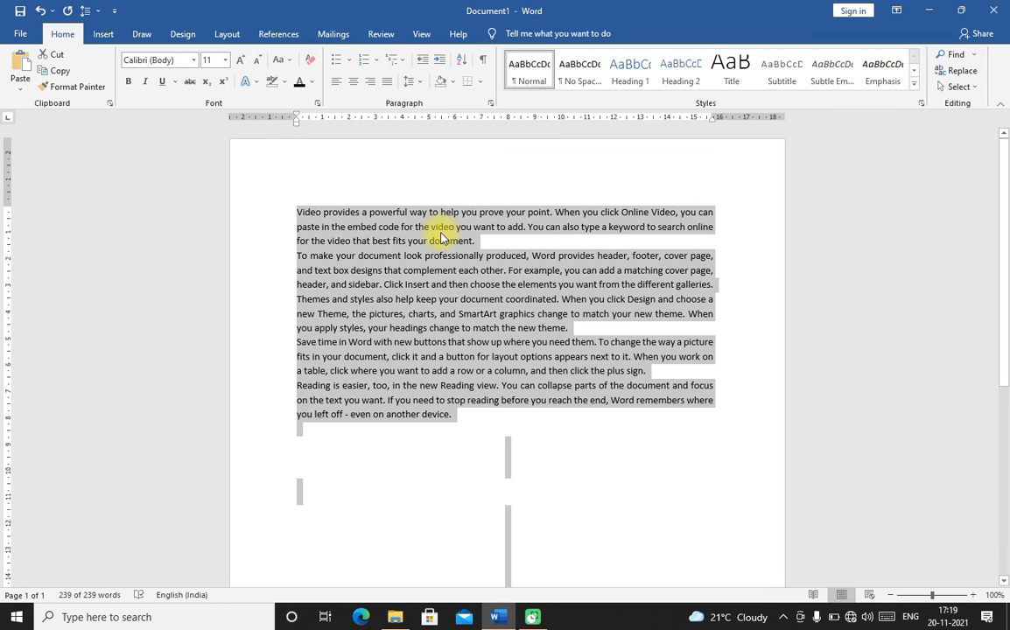
click(494, 165)
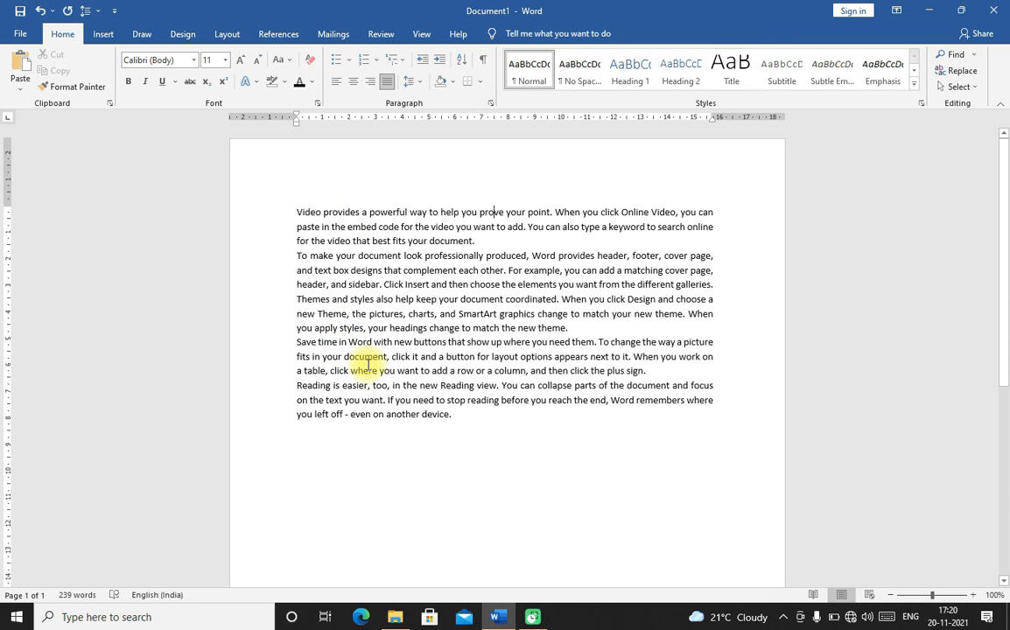
Turn the five sample paragraphs into a numbered list using the 1. 2. 3. format.
drag(296, 213, 520, 423)
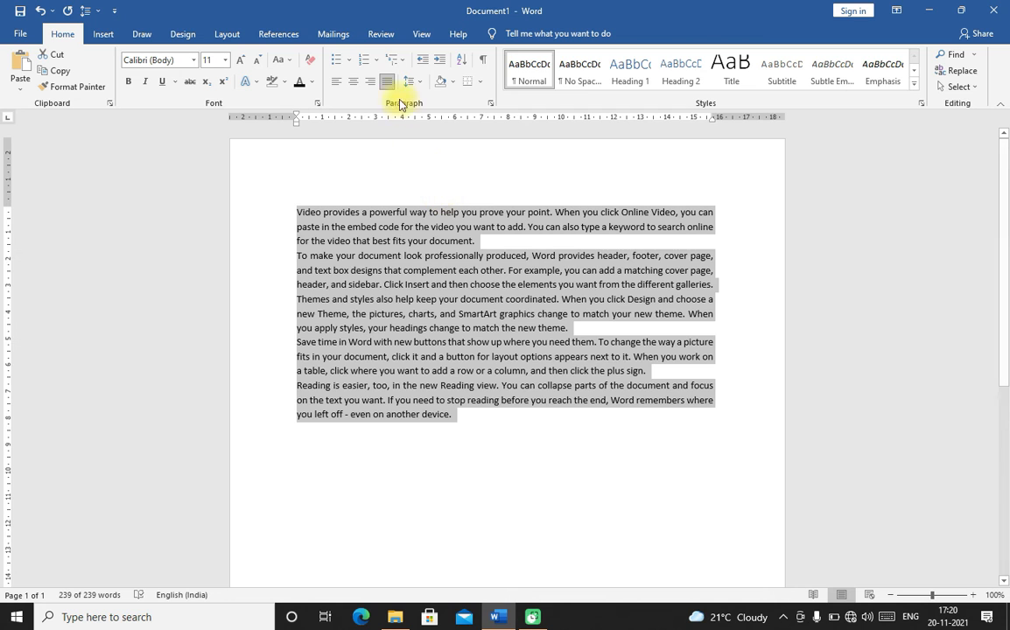
click(377, 61)
click(383, 117)
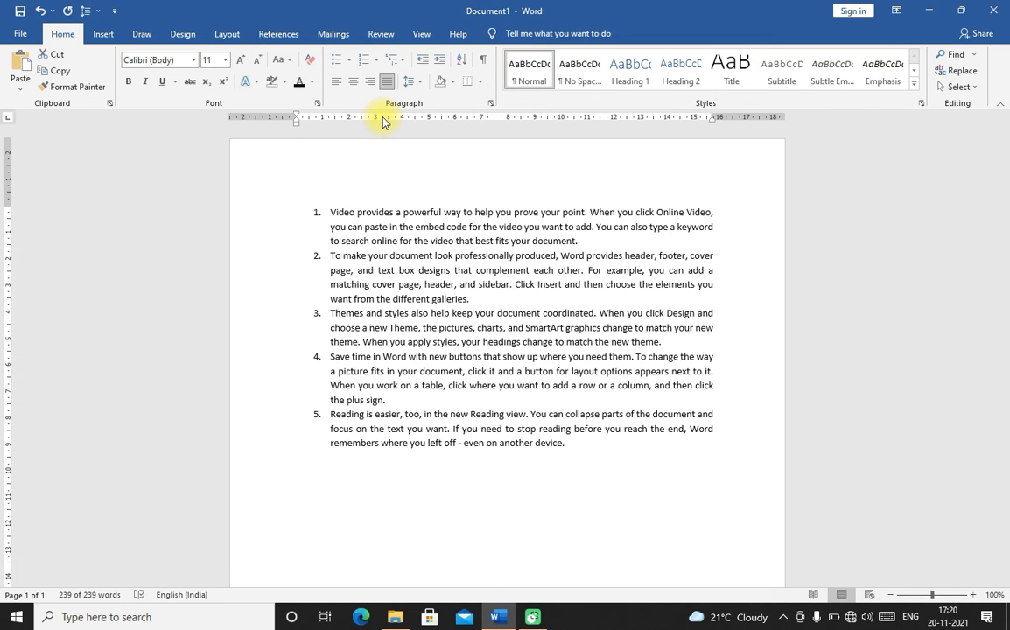
Add space after the paragraphs of the numbered list.
key(ctrl+a)
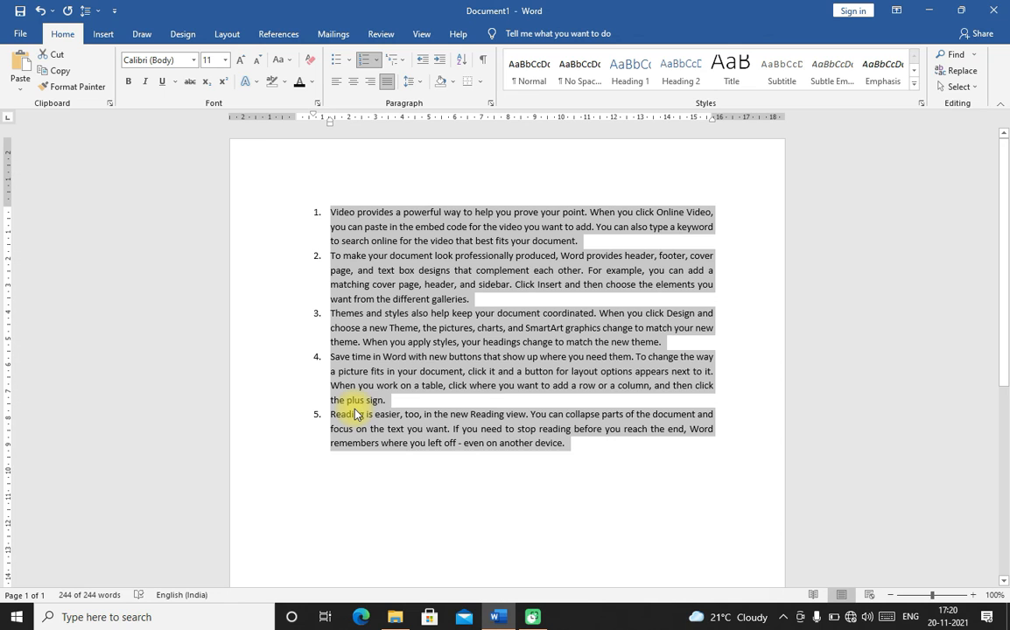
click(419, 85)
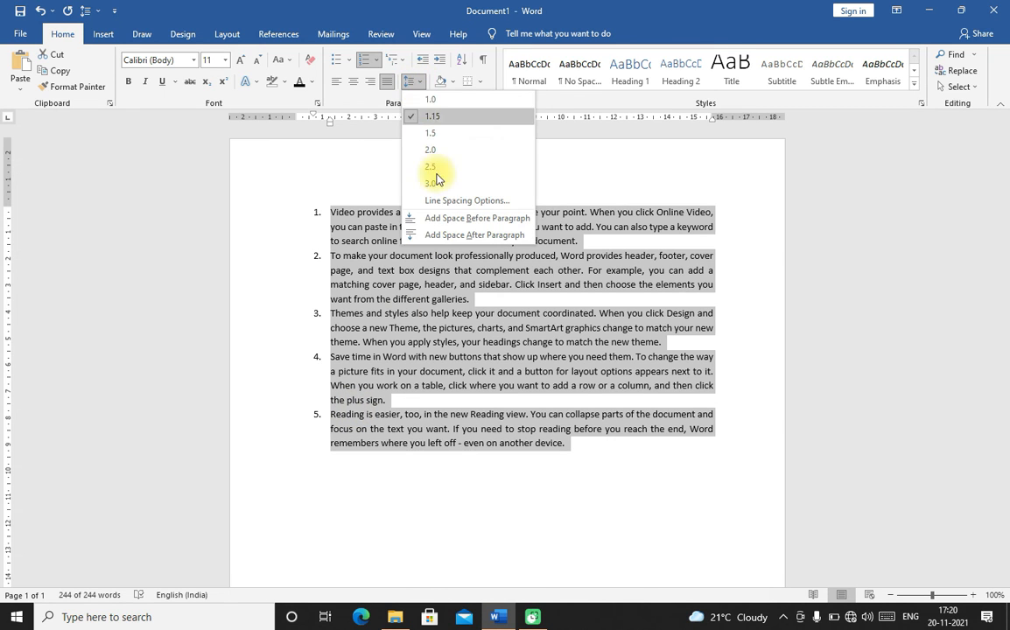
click(441, 236)
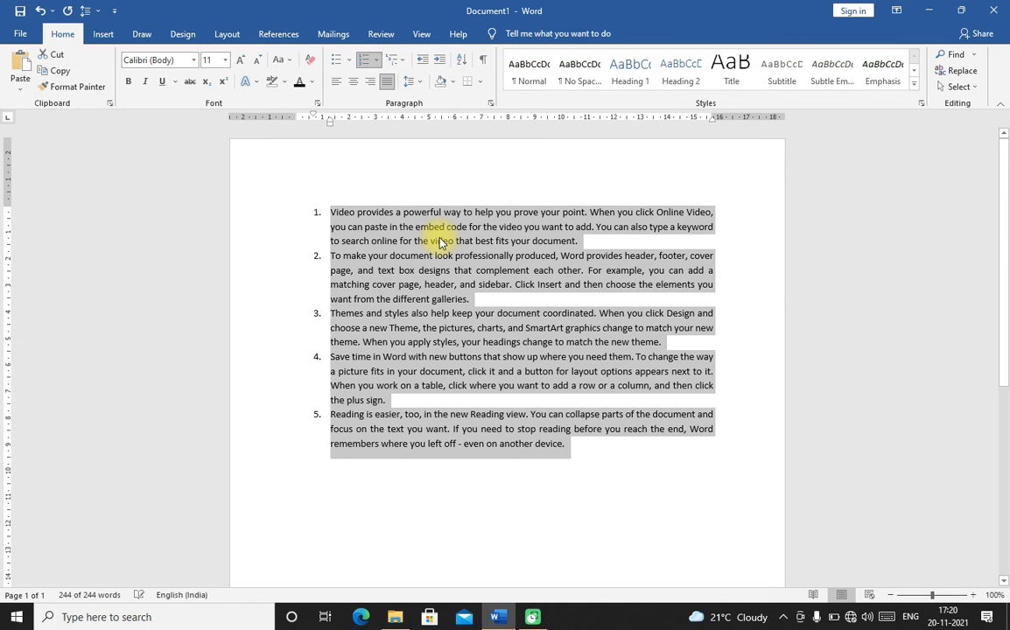
click(422, 82)
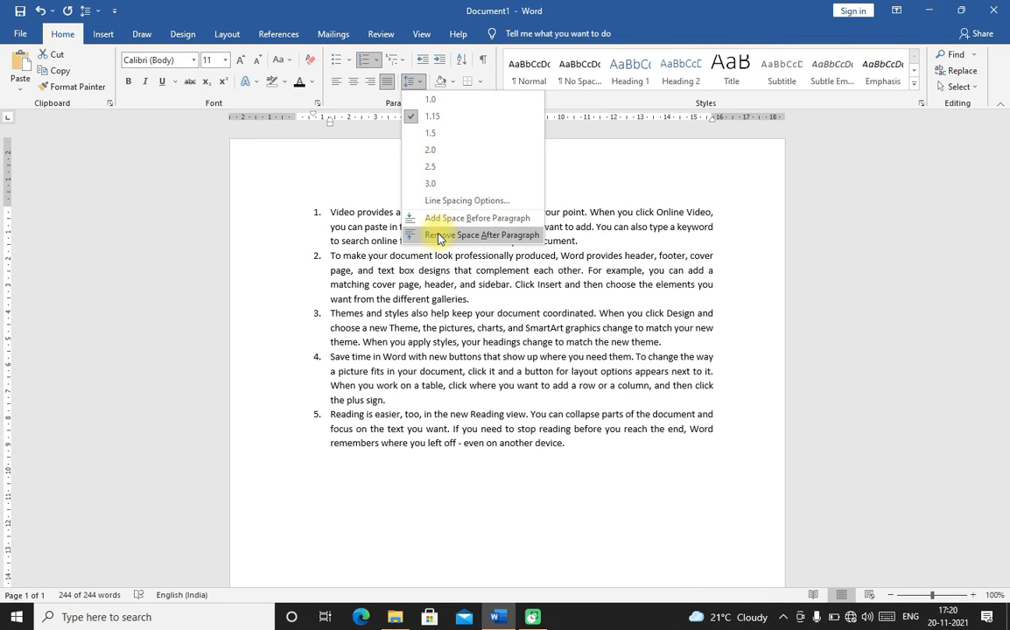
click(441, 236)
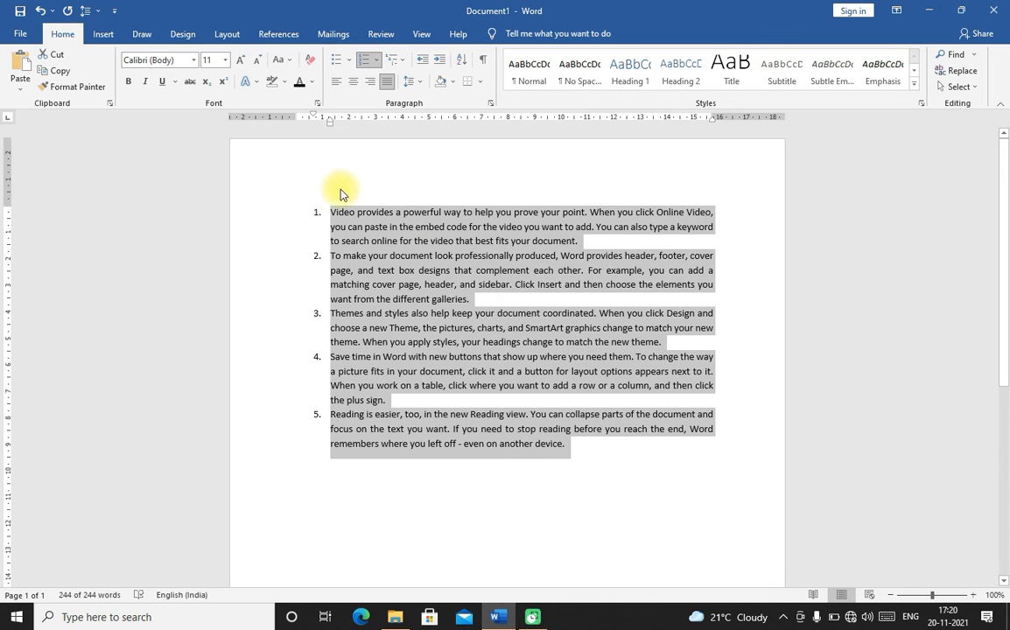
Remove the numbering from all five paragraphs by setting the number format to None.
click(375, 60)
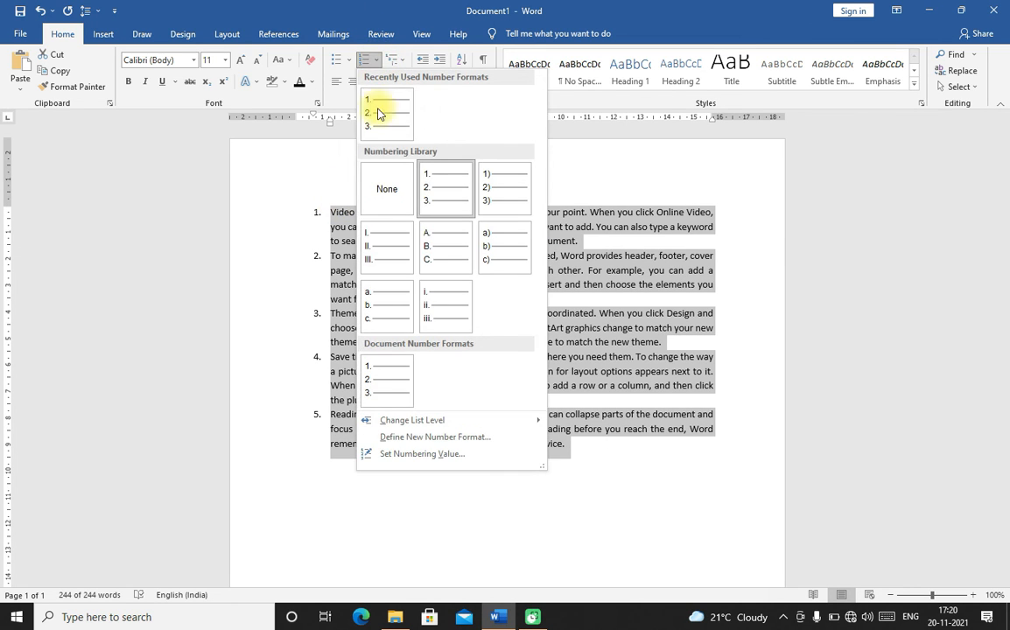
click(393, 183)
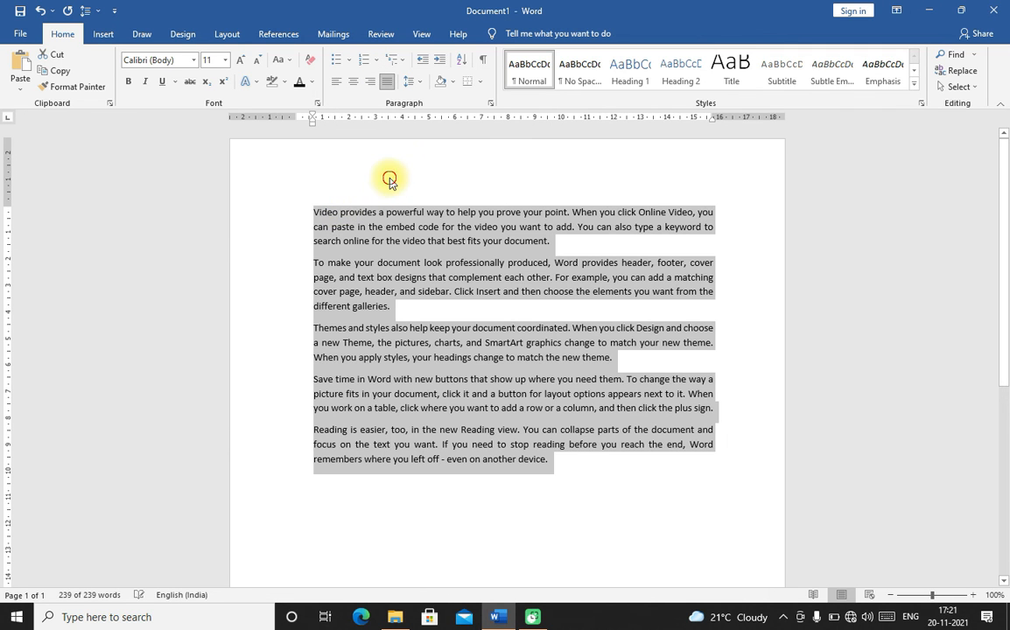
click(390, 182)
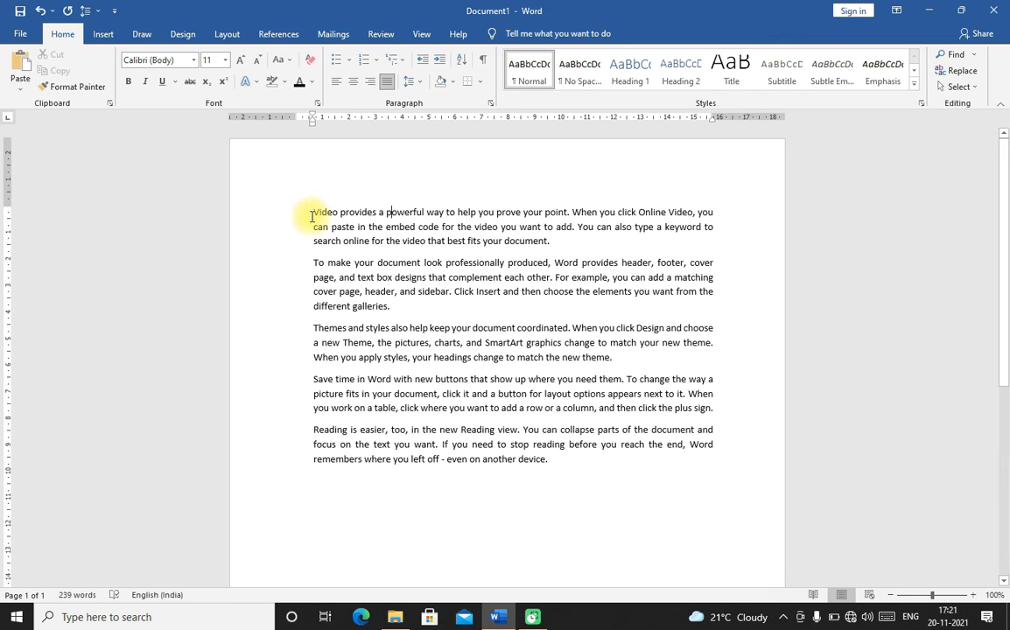
Append the filler text "gjgfhjghjgjgjh" to the end of the last paragraph and add a new paragraph reading "gjgjhgjgj".
drag(311, 212, 562, 495)
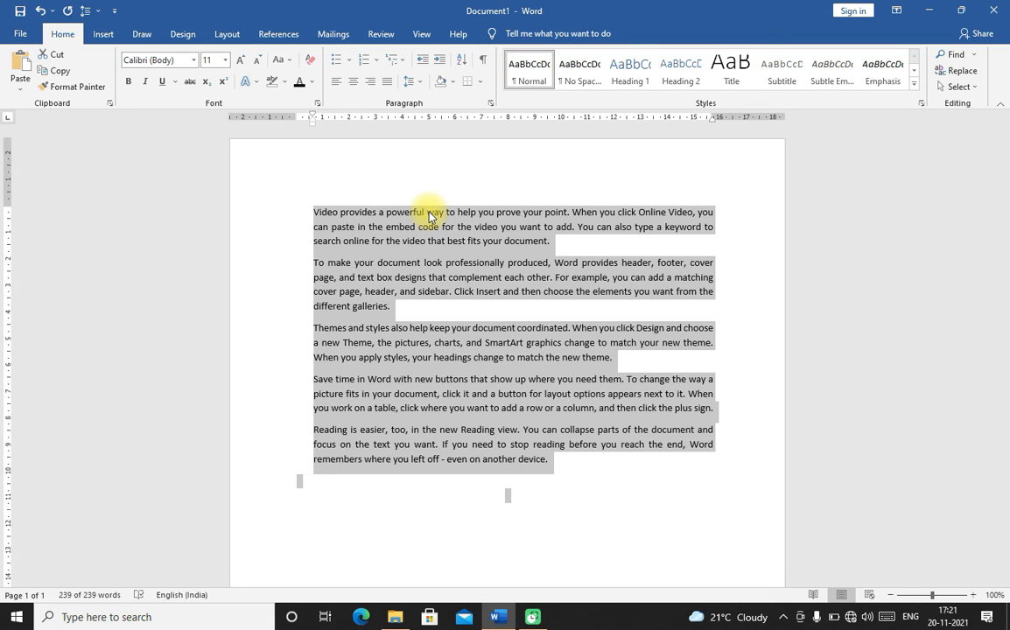
click(551, 462)
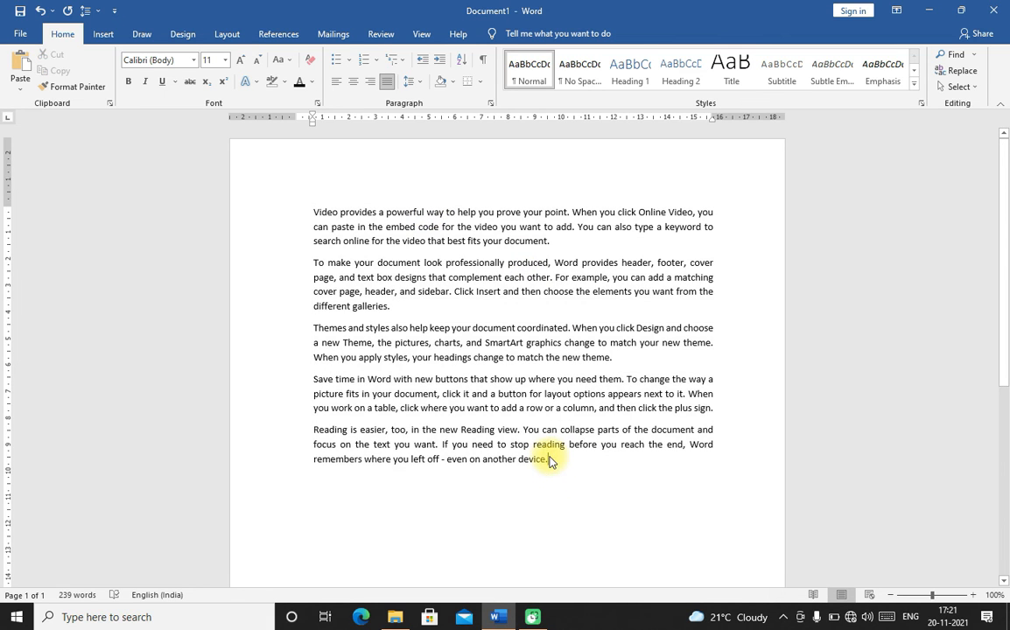
text(gjgfhjghjgjgh)
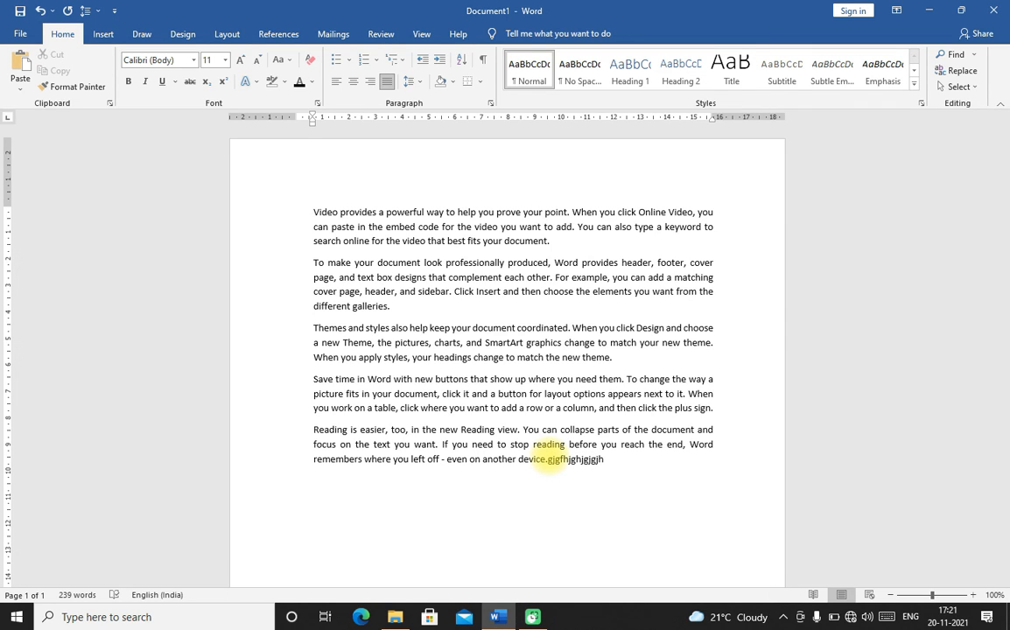
key(Return)
text(gjgjhgjgj)
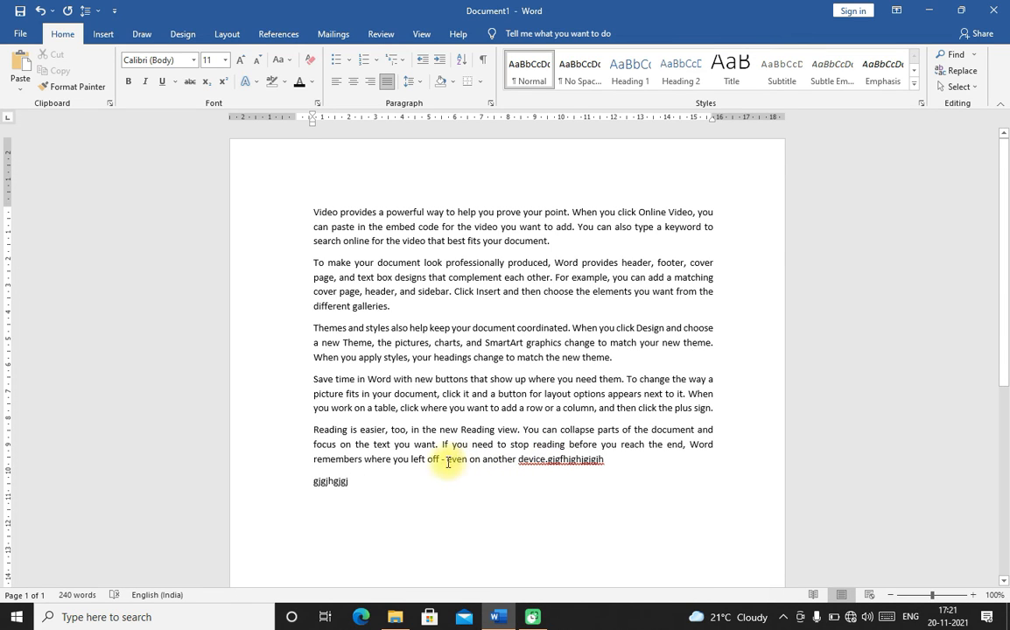
Try removing the space after all paragraphs, including the new filler line, and add that space back.
drag(314, 212, 557, 514)
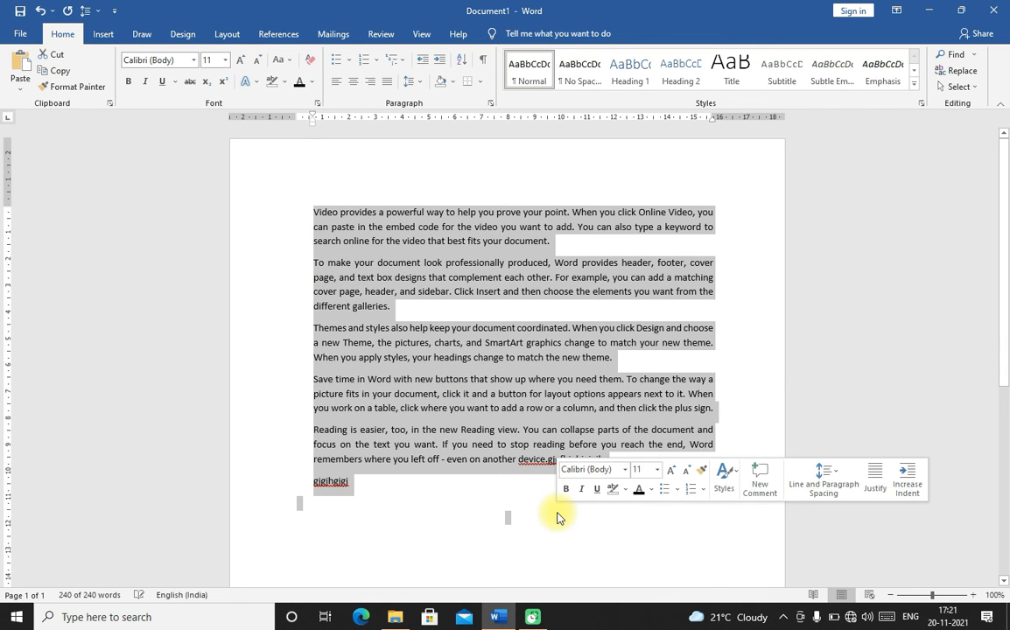
click(421, 82)
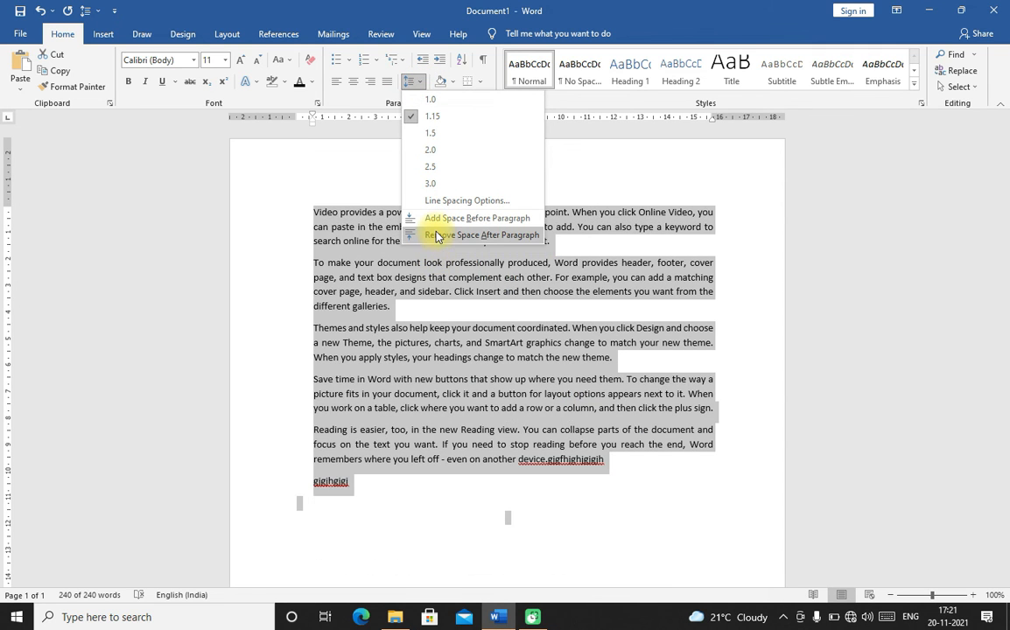
click(437, 236)
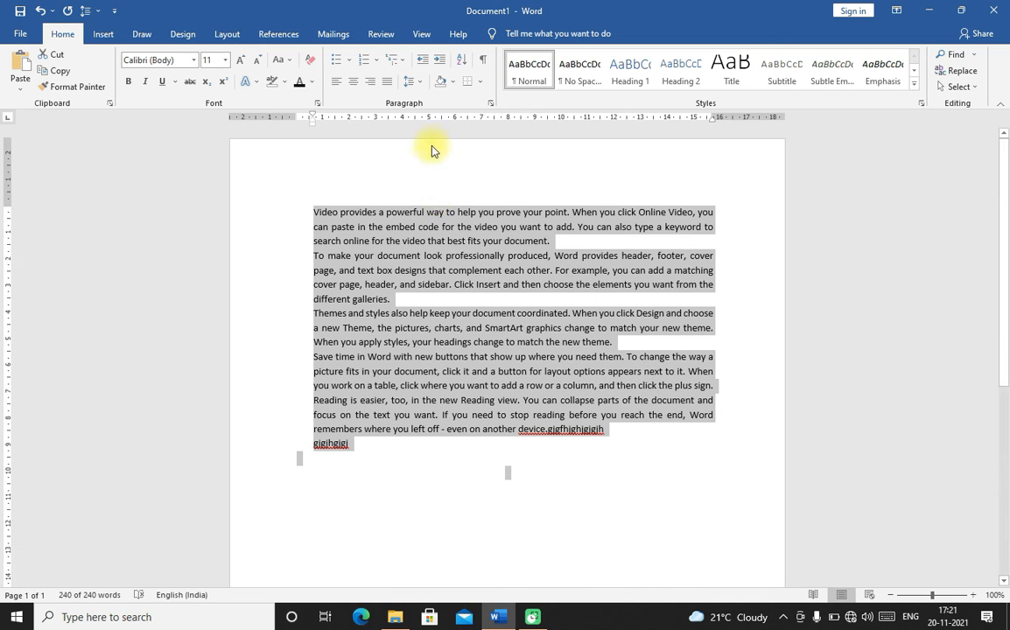
click(421, 82)
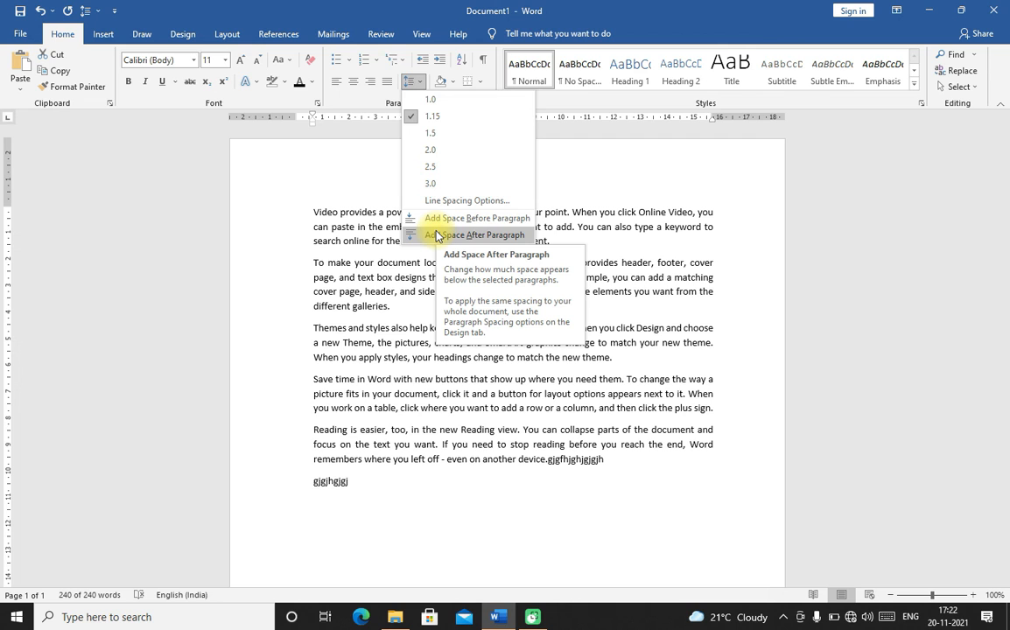
click(437, 237)
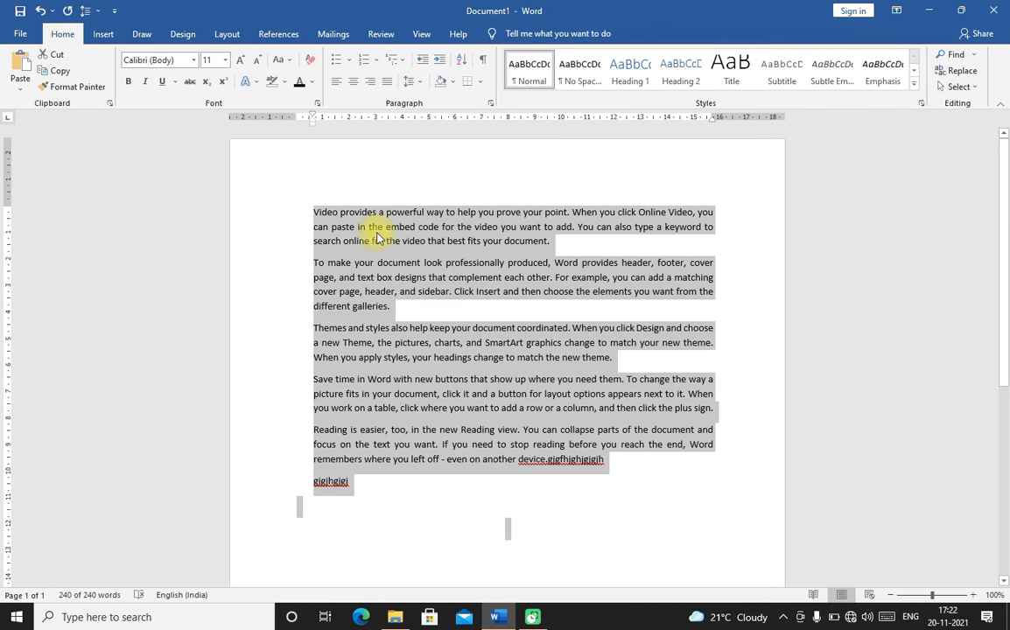
click(415, 176)
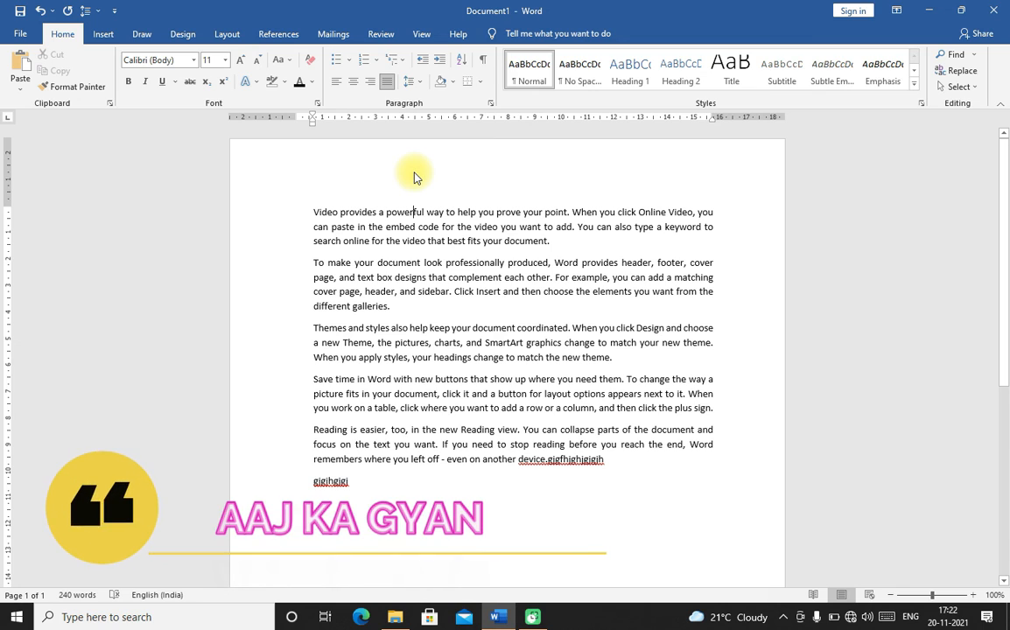
Try 2.0 line spacing on the first sample paragraph and set it back to 1.15.
click(418, 84)
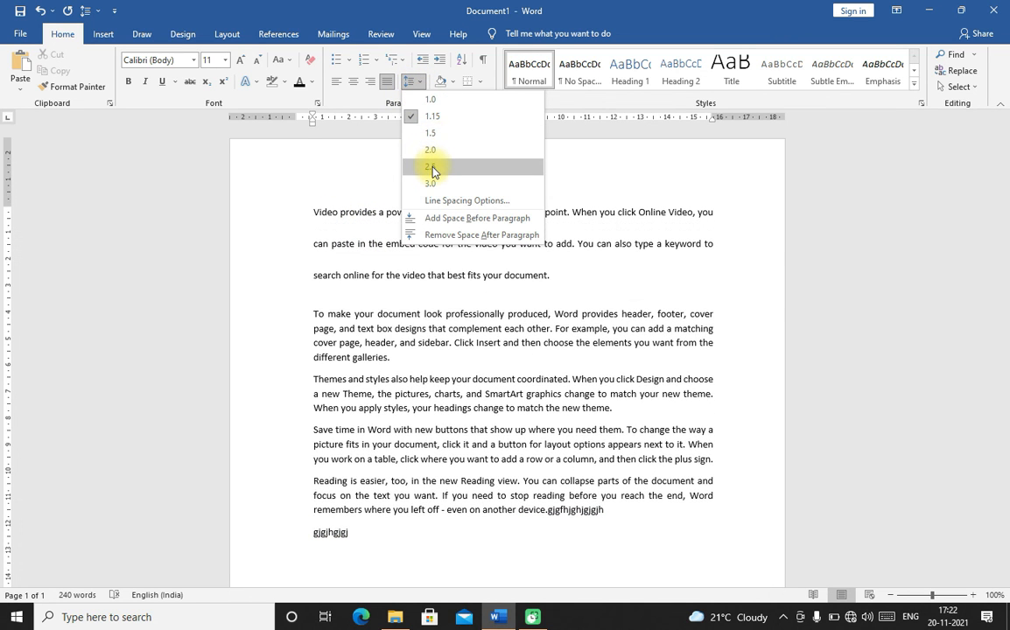
click(348, 191)
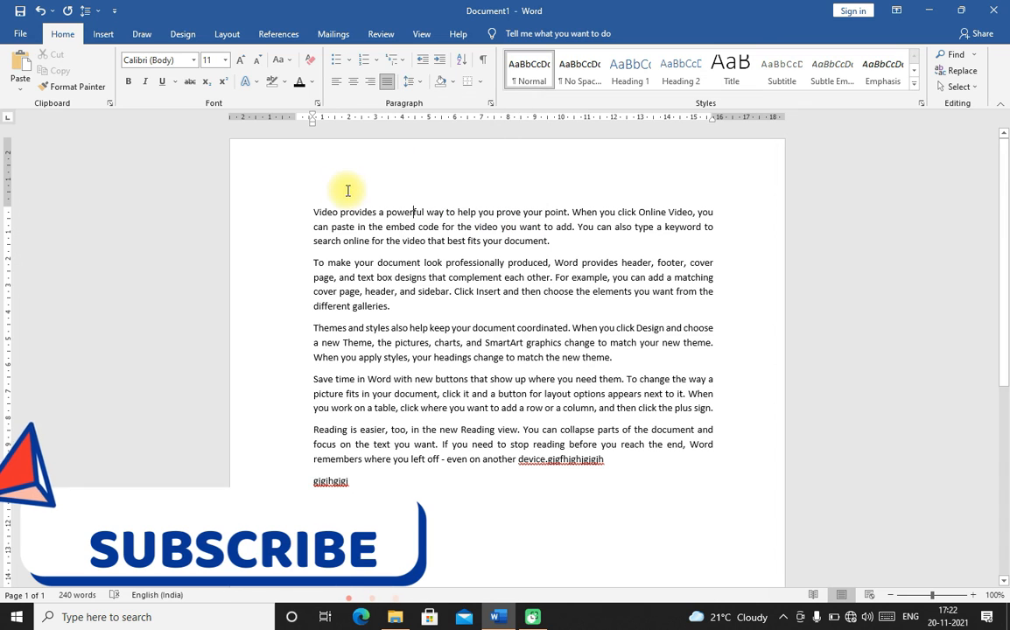
drag(314, 212, 529, 241)
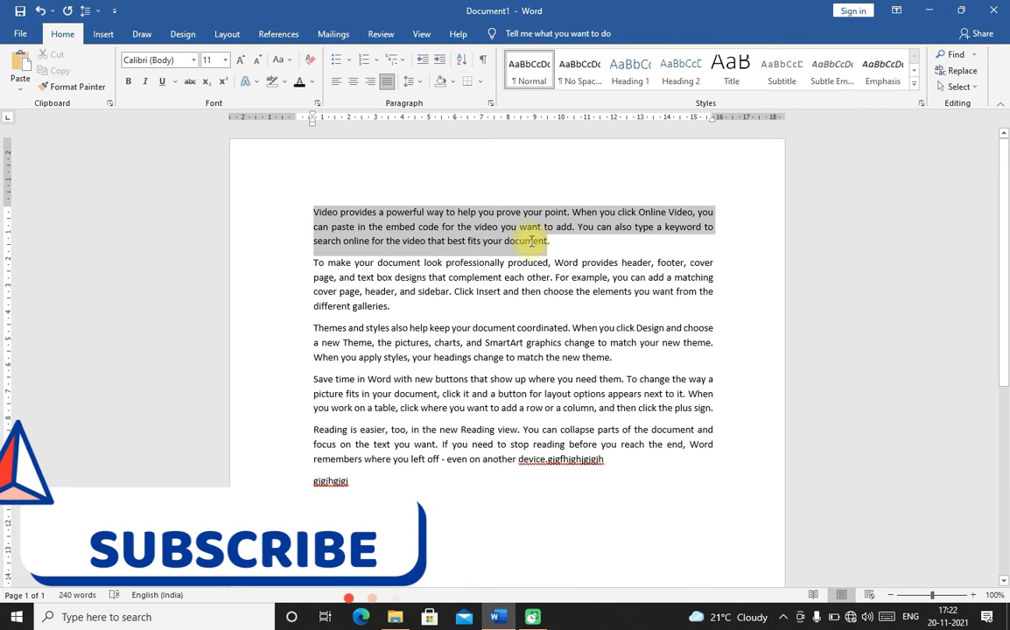
click(423, 88)
click(431, 149)
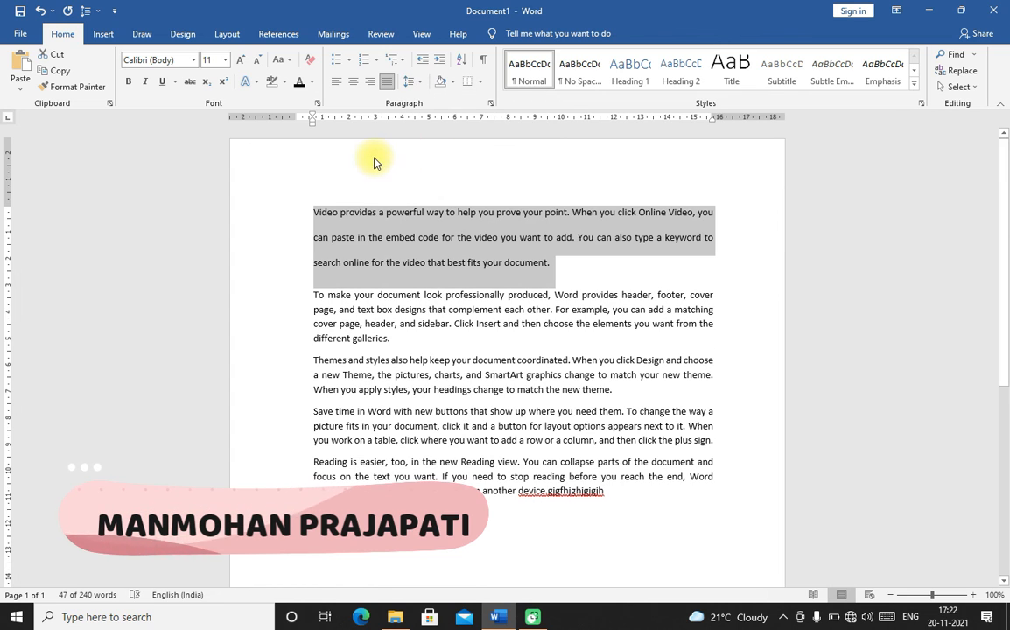
click(421, 82)
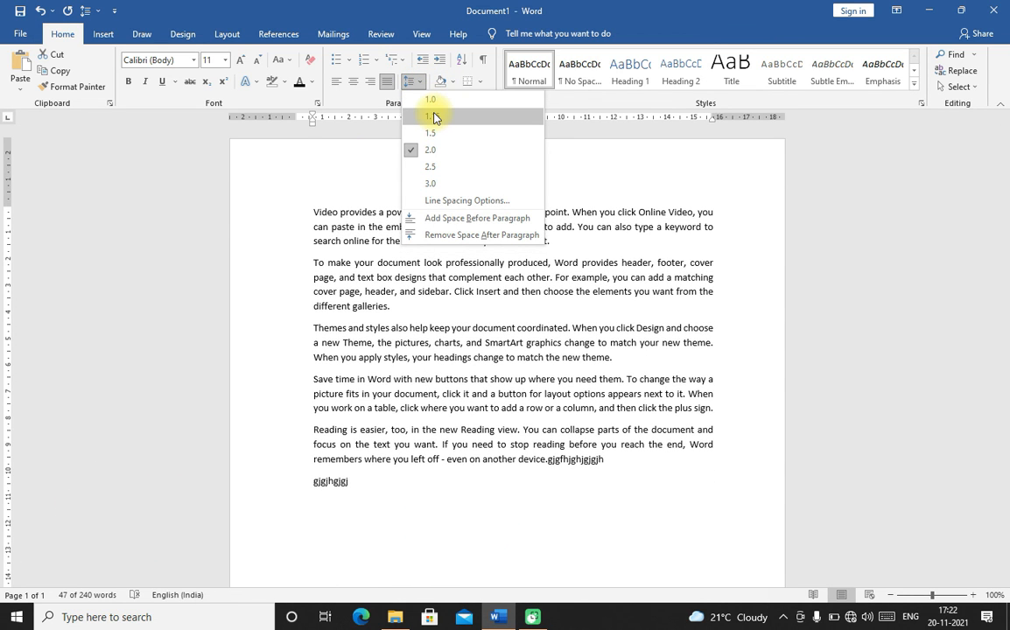
click(435, 116)
triple_click(376, 193)
click(375, 192)
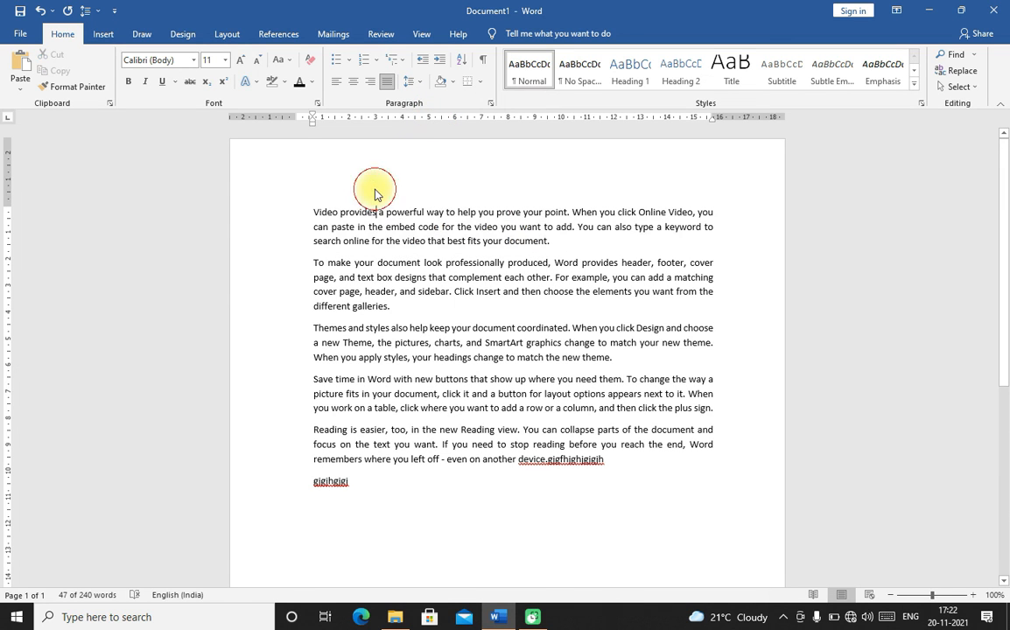